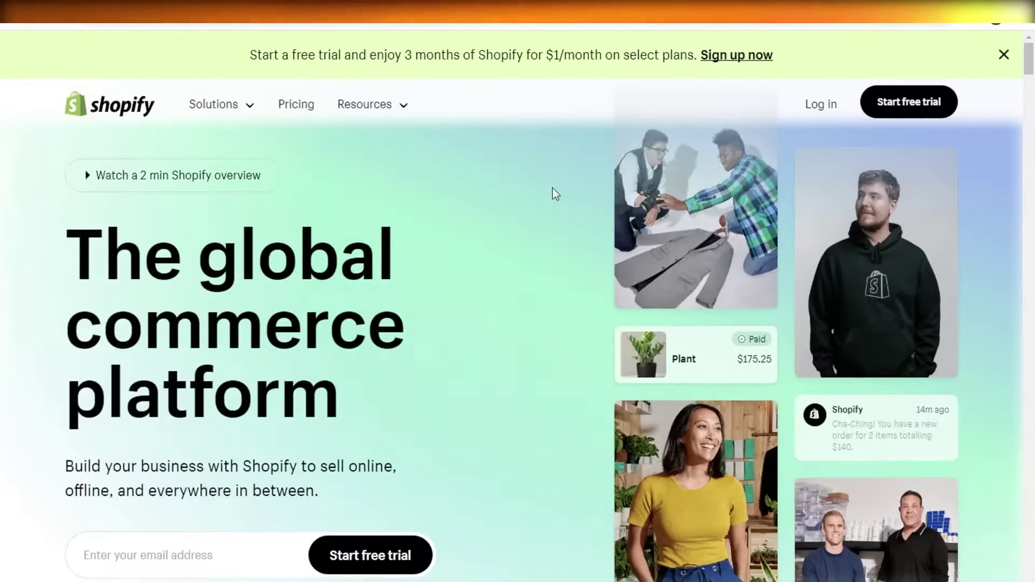
# - Wait for the Shopify admin to load, dismissing the unresponsive-page warning
pyautogui.scroll(-3, 553, 188)
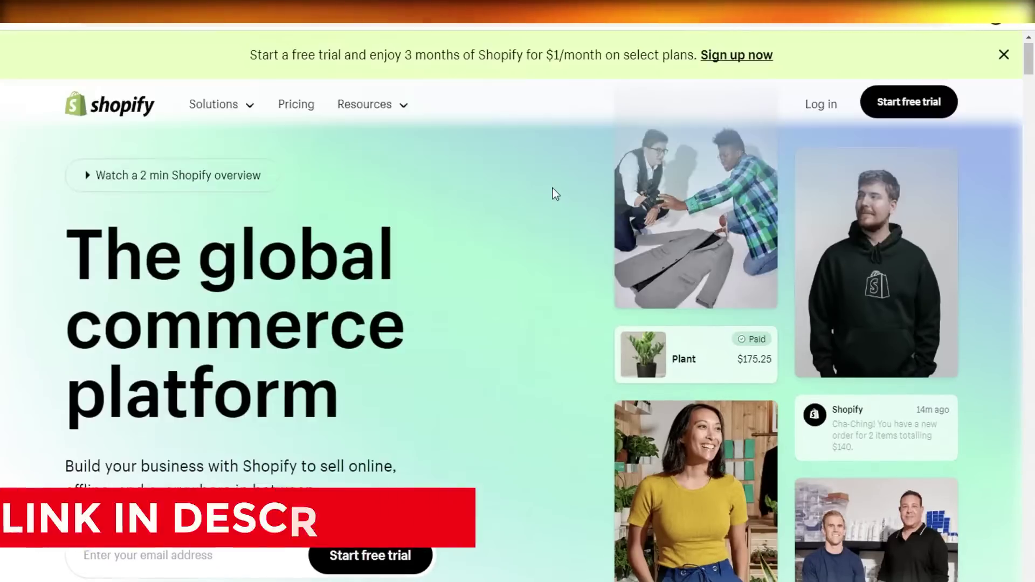
pyautogui.scroll(3, 553, 189)
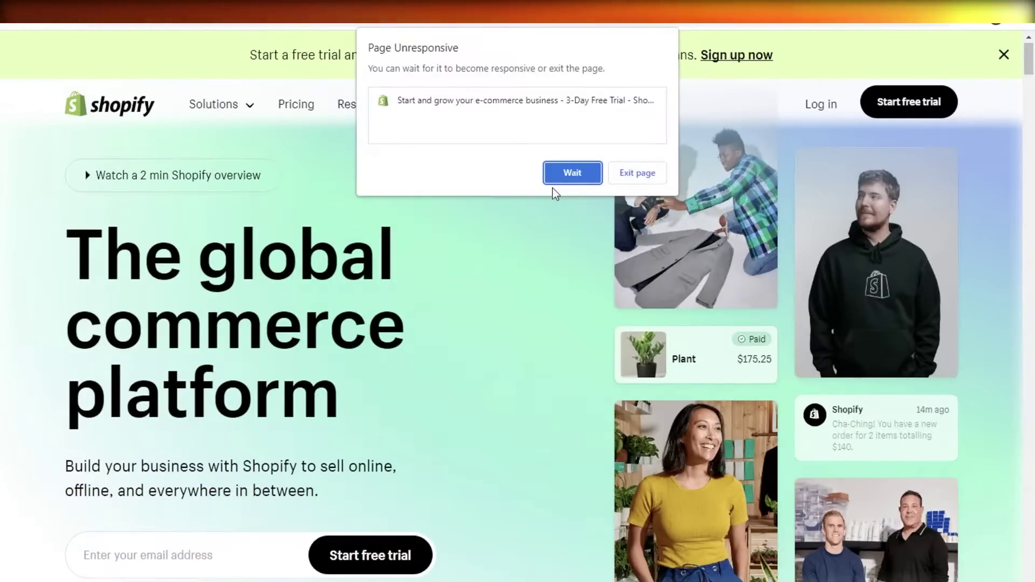
pyautogui.click(557, 171)
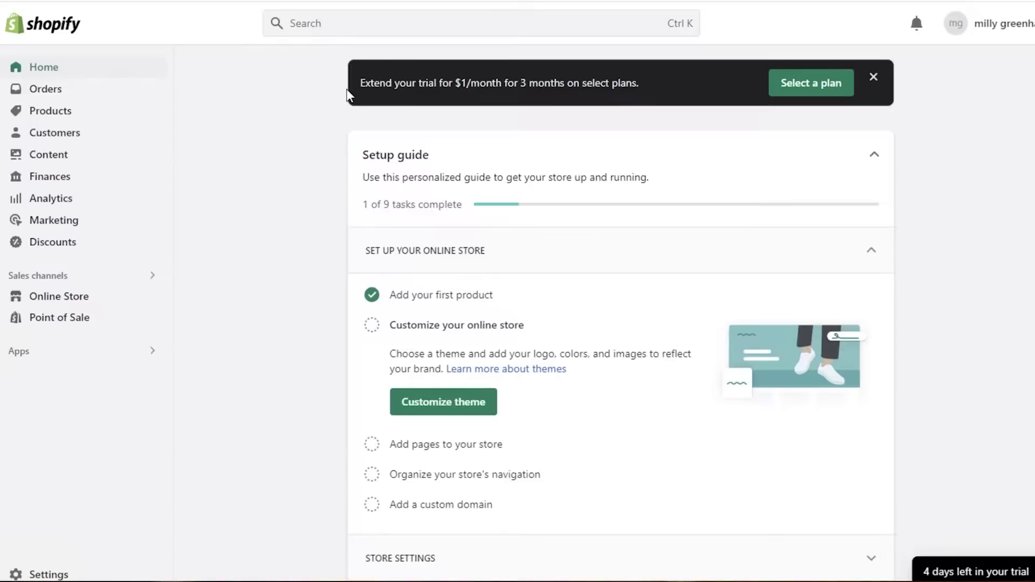
# - Go to Online Store Themes and browse the free themes Dawn, Refresh, Craft, Sense and Origin
pyautogui.click(54, 299)
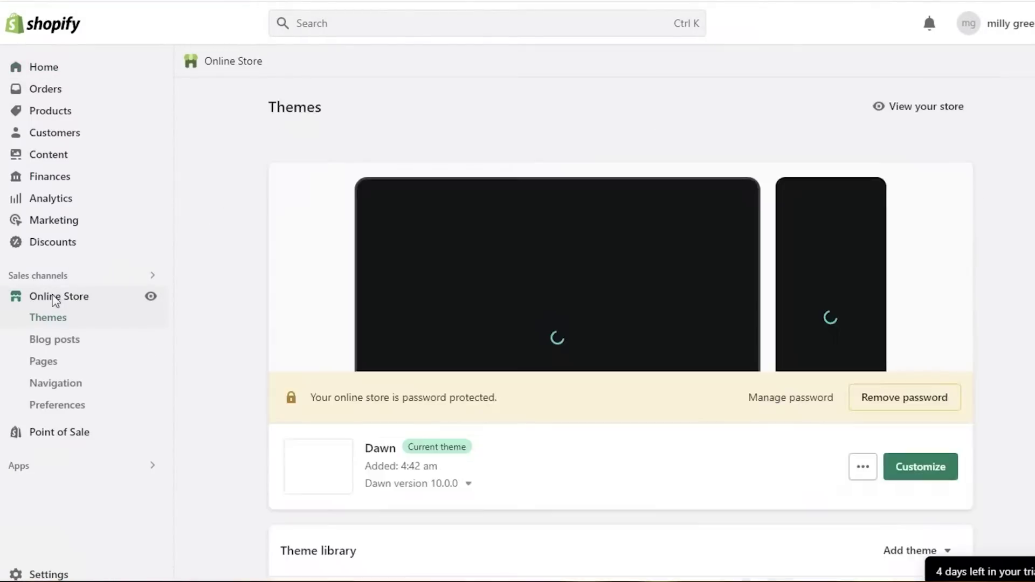
pyautogui.scroll(-3, 454, 239)
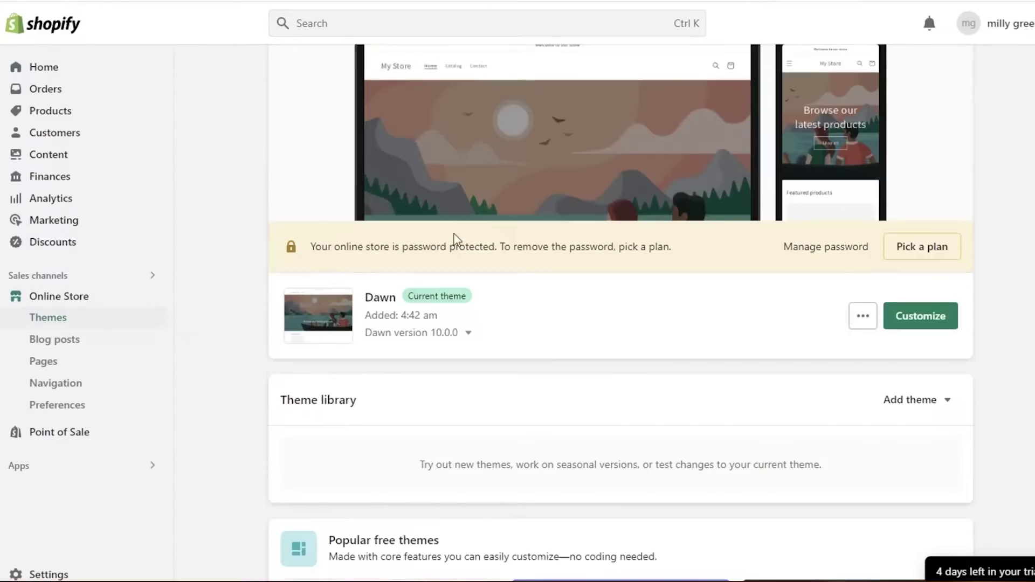
pyautogui.scroll(-6, 454, 238)
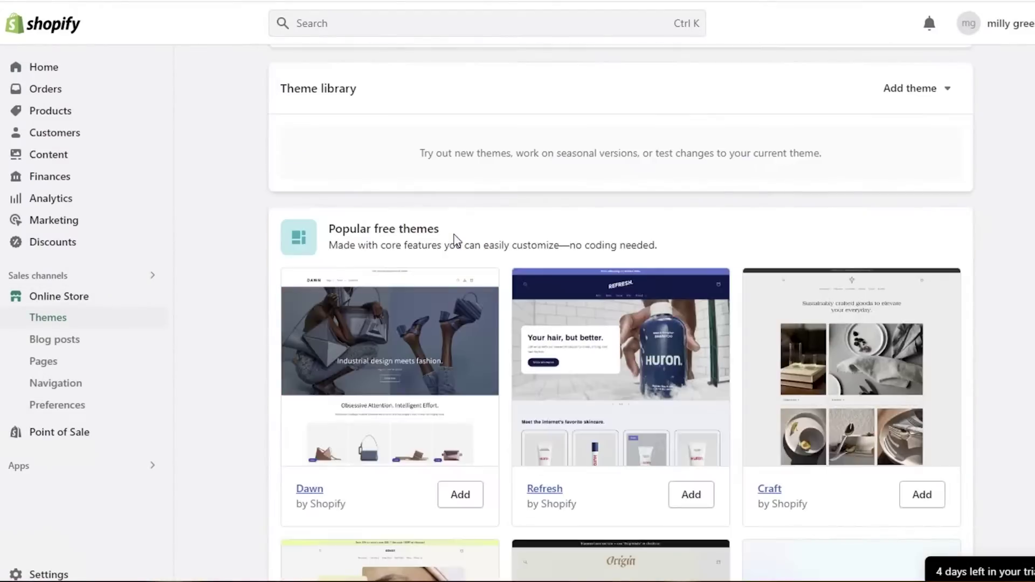
pyautogui.scroll(-4, 543, 269)
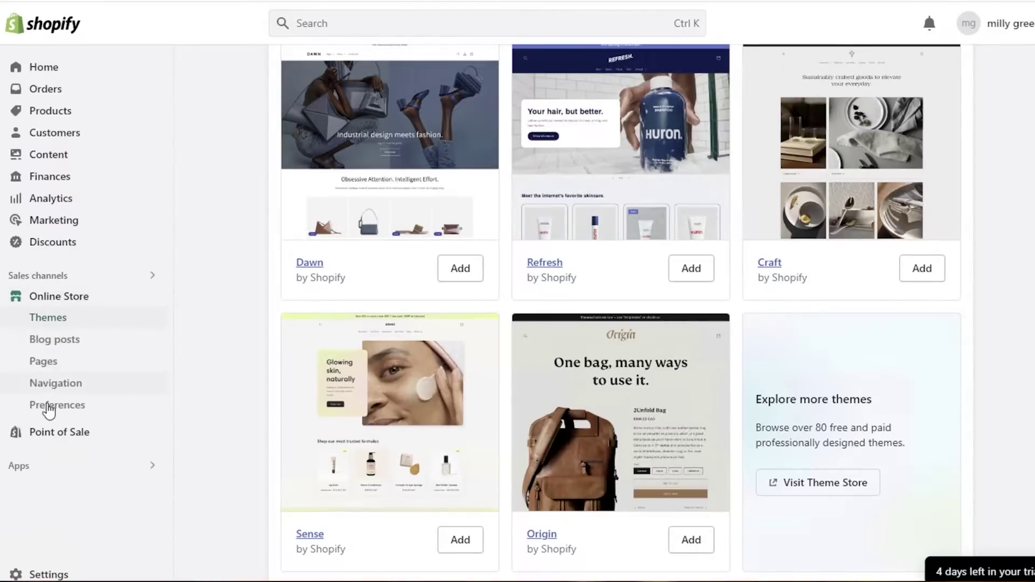
# - Open the empty Blog posts page under Online Store, briefly visiting the password settings
pyautogui.click(47, 341)
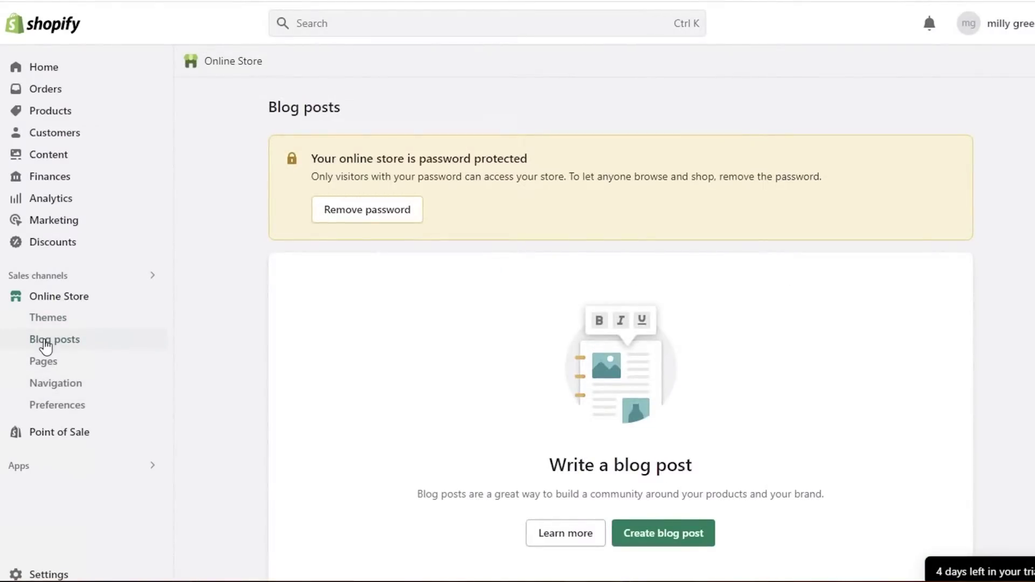
pyautogui.scroll(-1, 190, 332)
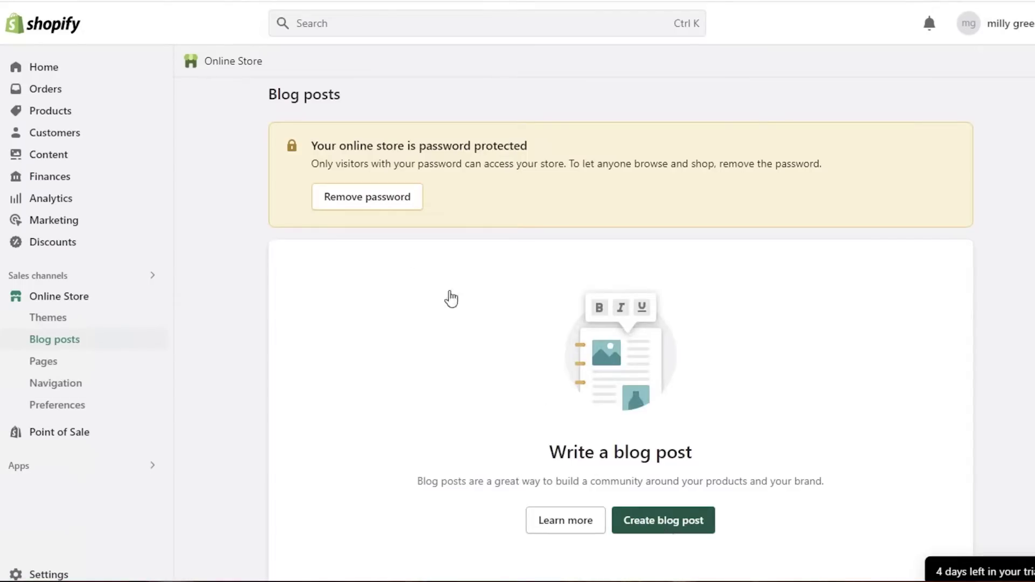
pyautogui.click(374, 211)
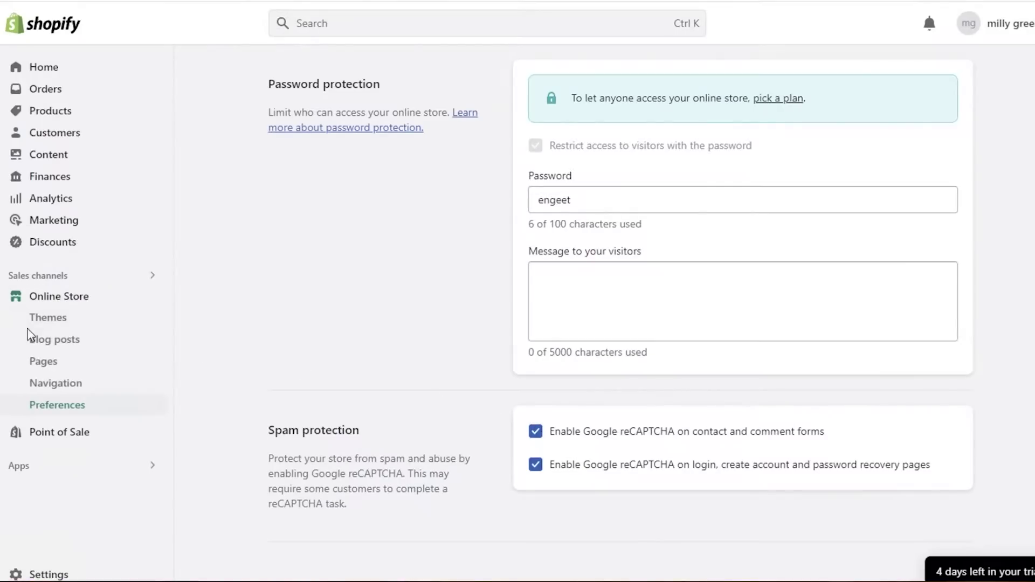
pyautogui.click(52, 339)
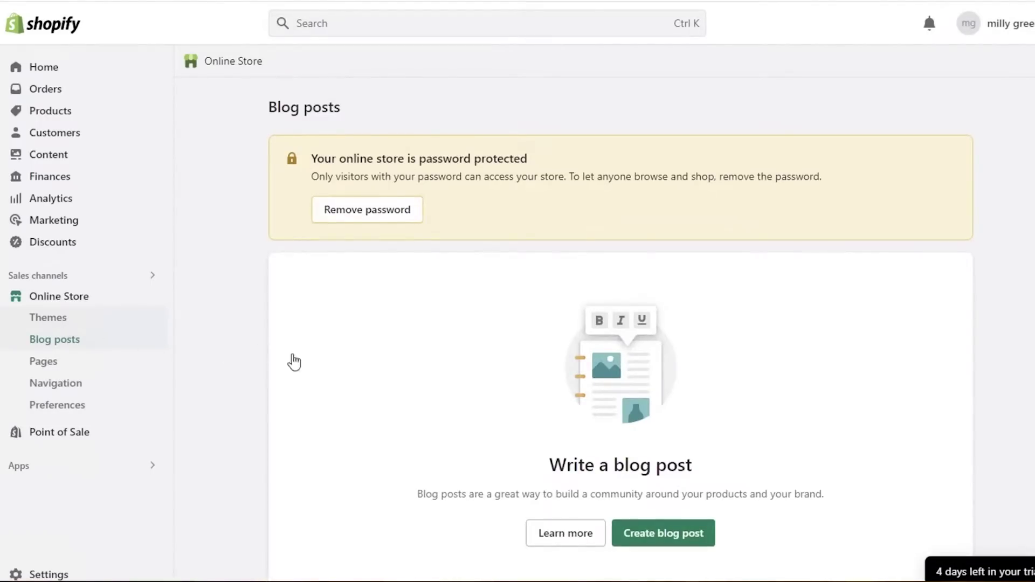
pyautogui.scroll(-1, 371, 343)
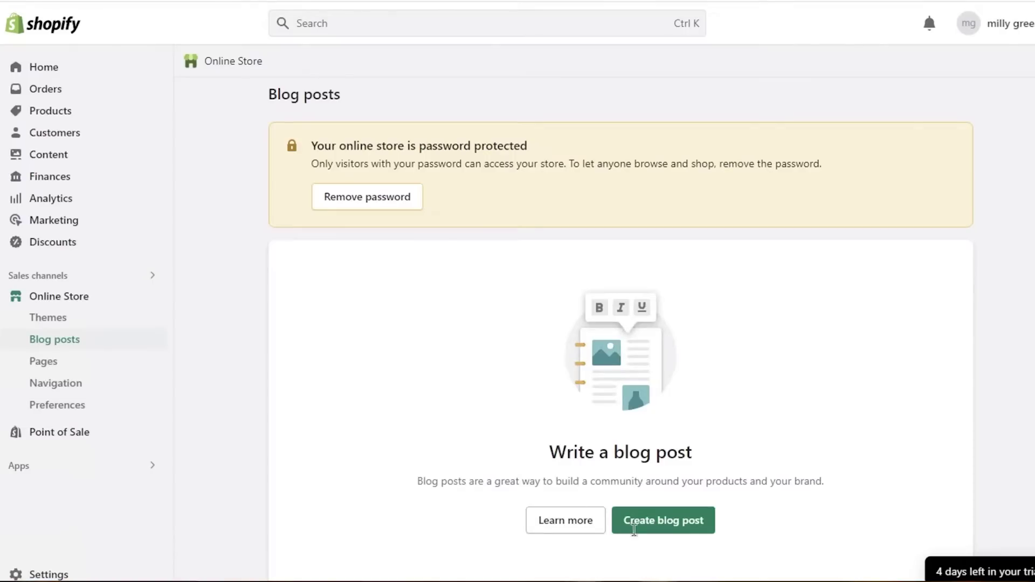
# - Create a new blog post titled 'Best Denim Color and Fit' and place the cursor in Content
pyautogui.click(636, 531)
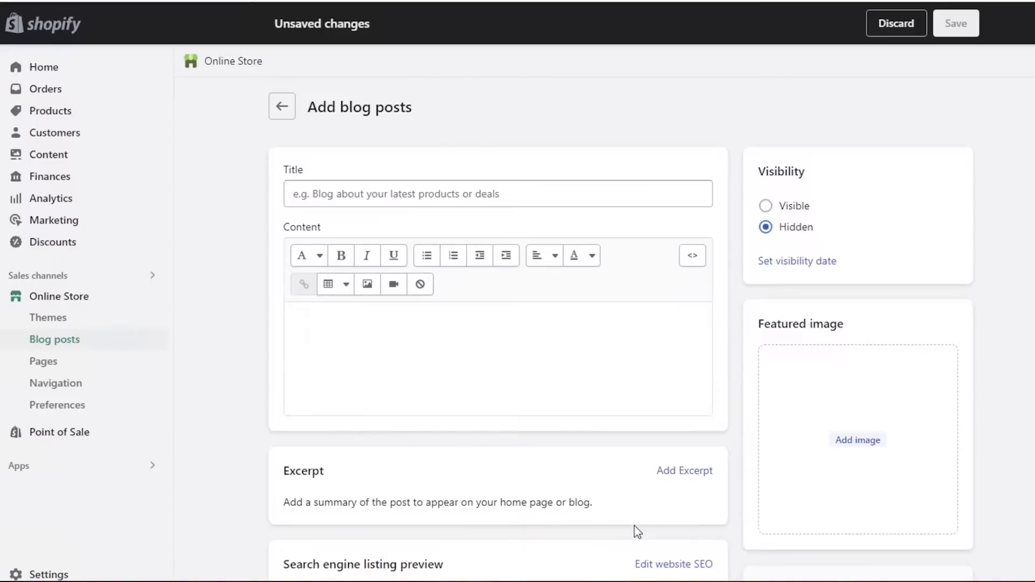
pyautogui.click(533, 197)
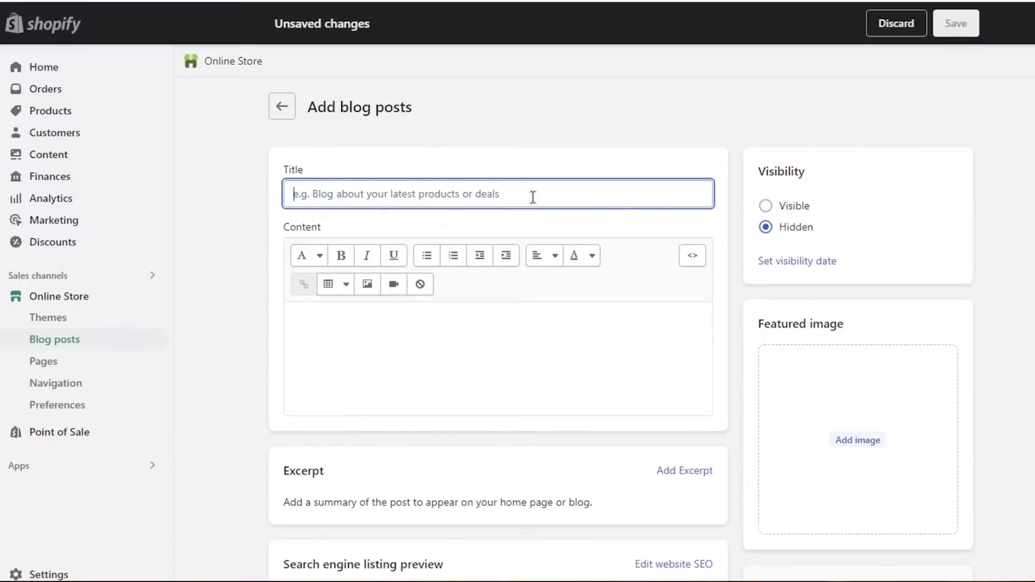
pyautogui.write('Best Denim Color and Fit')
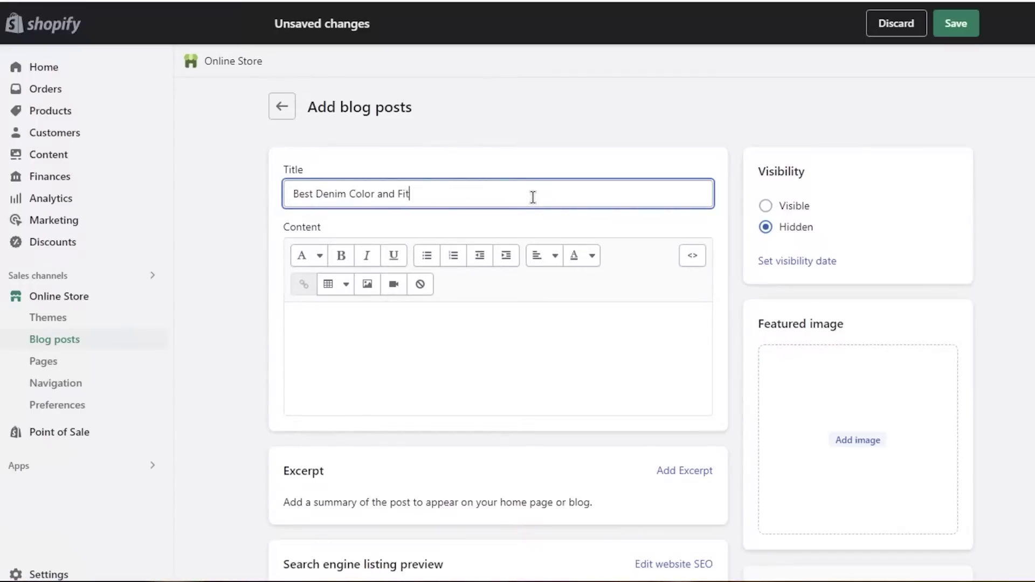
pyautogui.click(461, 347)
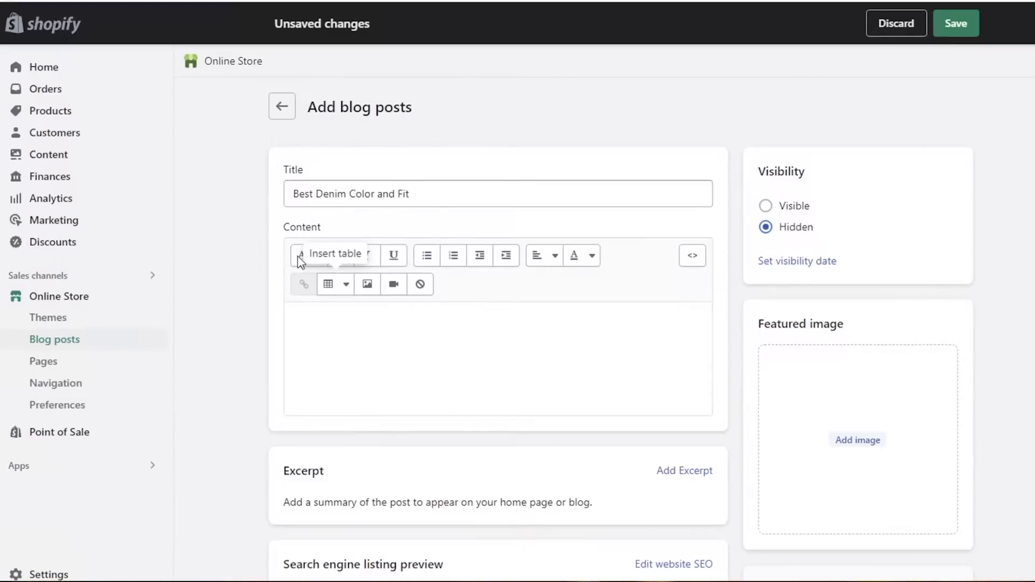
pyautogui.click(310, 267)
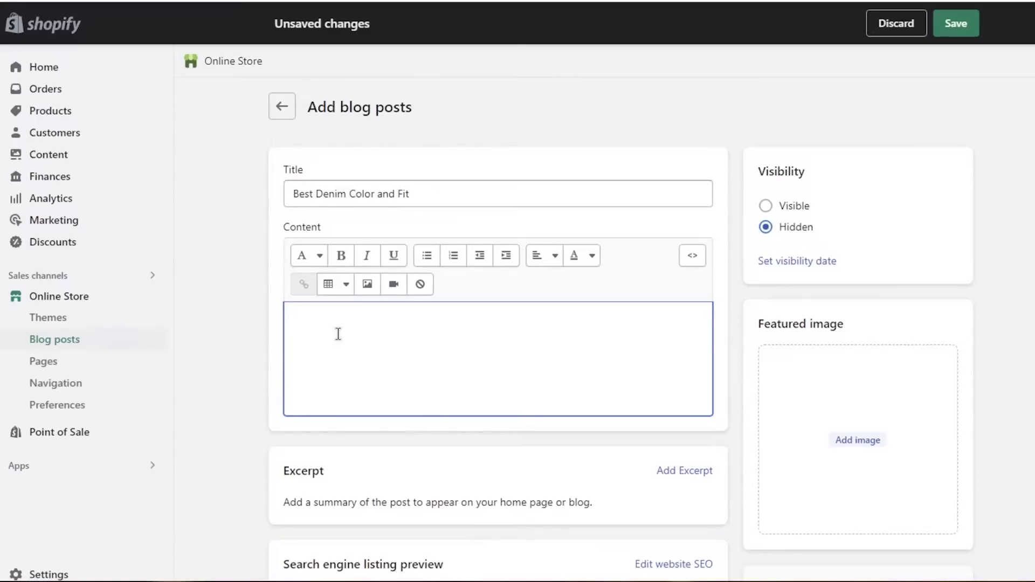
# - Paste the intro paragraph about the best denim color and fit for each body type
pyautogui.write("Finding the best denim is a quest we've all been in, today were gonna look at the best denim color and fit for each body type and skin color.")
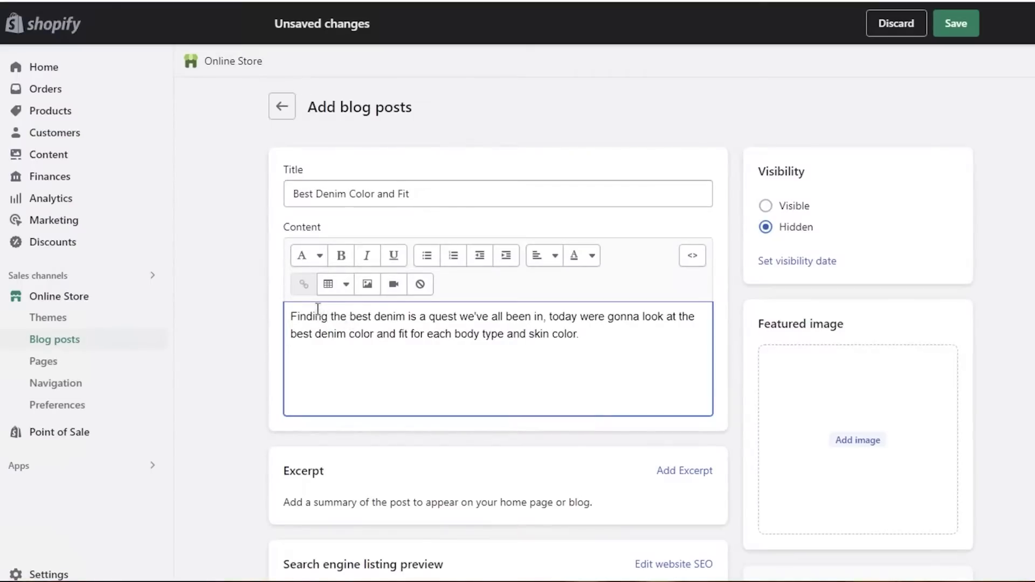
pyautogui.click(318, 258)
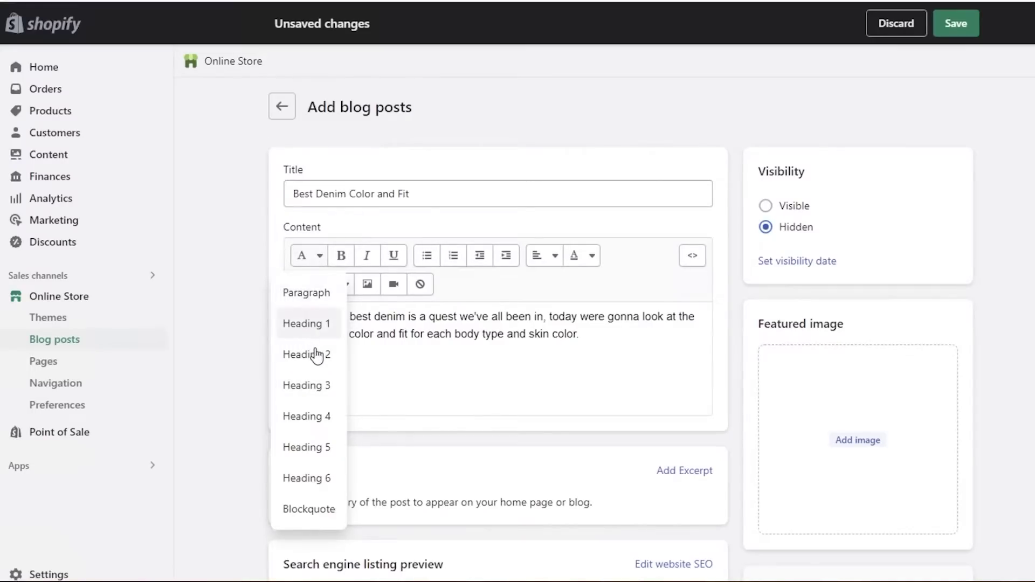
pyautogui.click(465, 370)
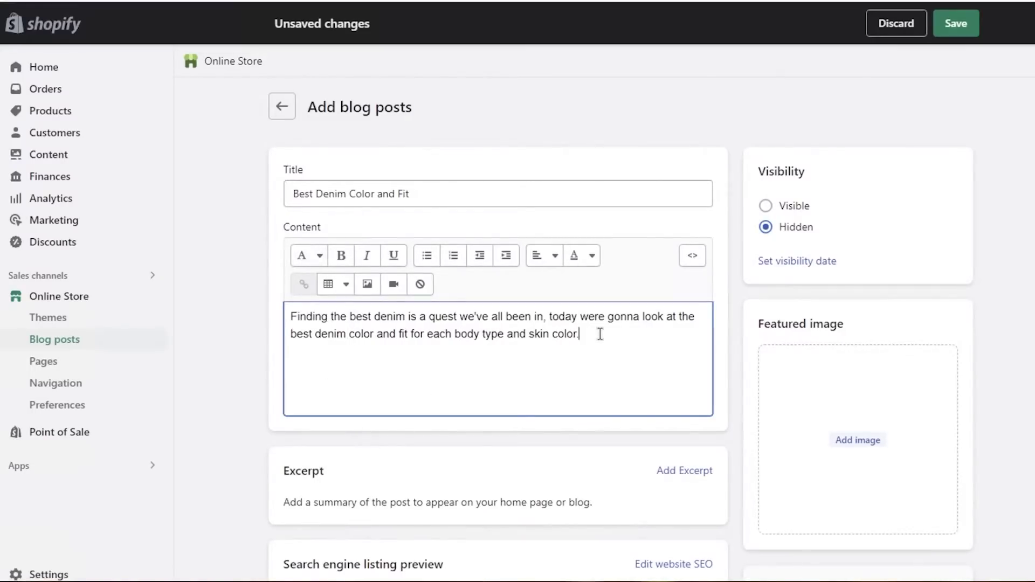
# - Add a trial blockquote line with a short quote, then select and delete it
pyautogui.press('Return')
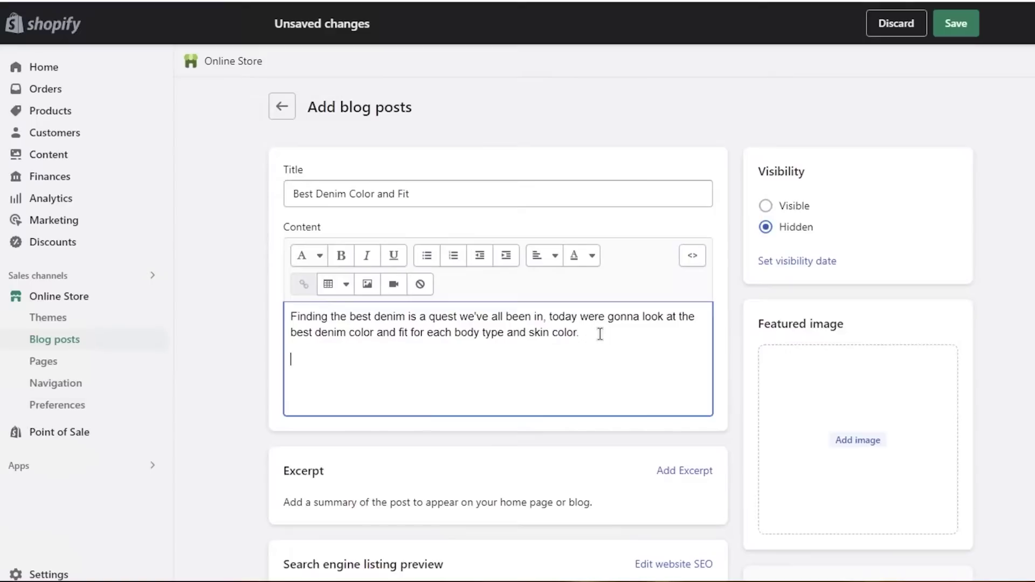
pyautogui.click(320, 257)
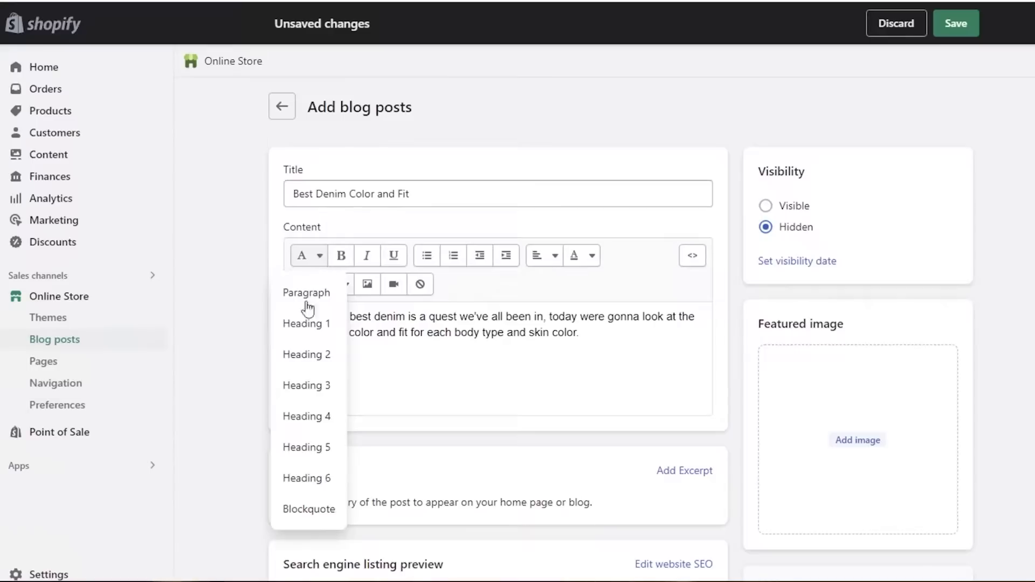
pyautogui.click(327, 517)
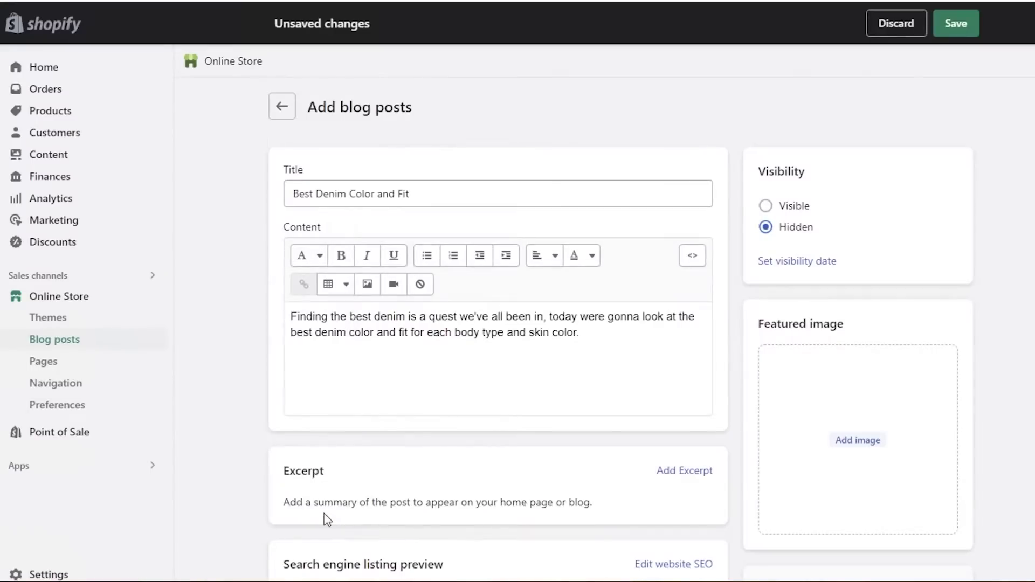
pyautogui.write('-')
pyautogui.write('Jeans make or break your look.')
pyautogui.click(316, 372)
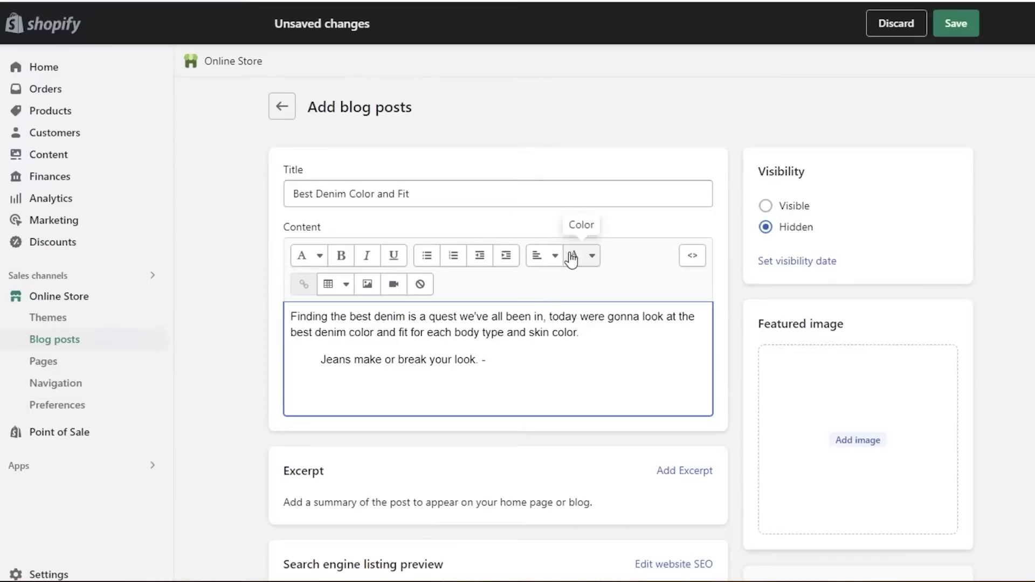
pyautogui.moveTo(504, 369); pyautogui.dragTo(312, 363)
pyautogui.press('BackSpace')
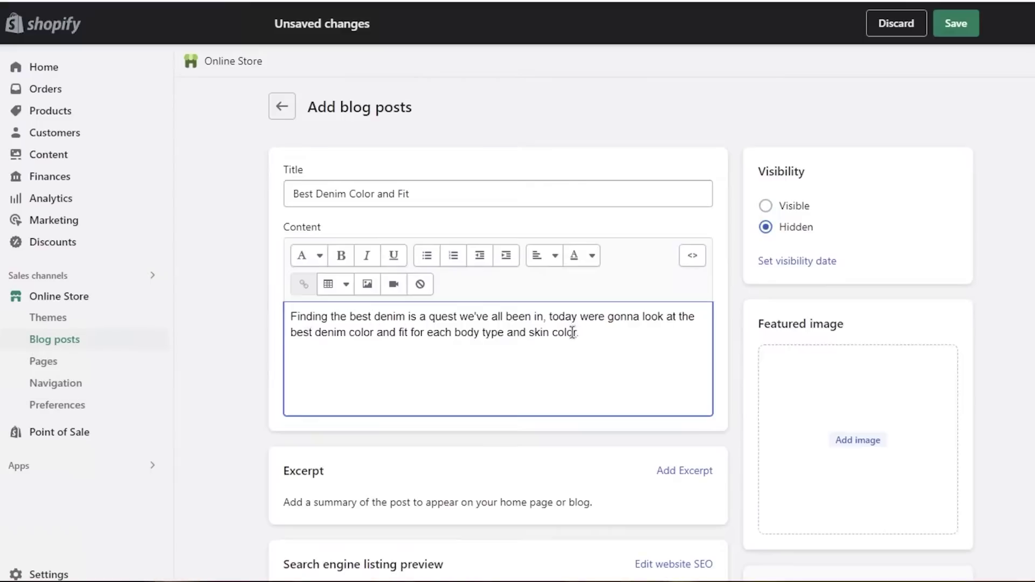
# - Make the words 'best denim' bold in the opening paragraph
pyautogui.moveTo(349, 317); pyautogui.dragTo(408, 314)
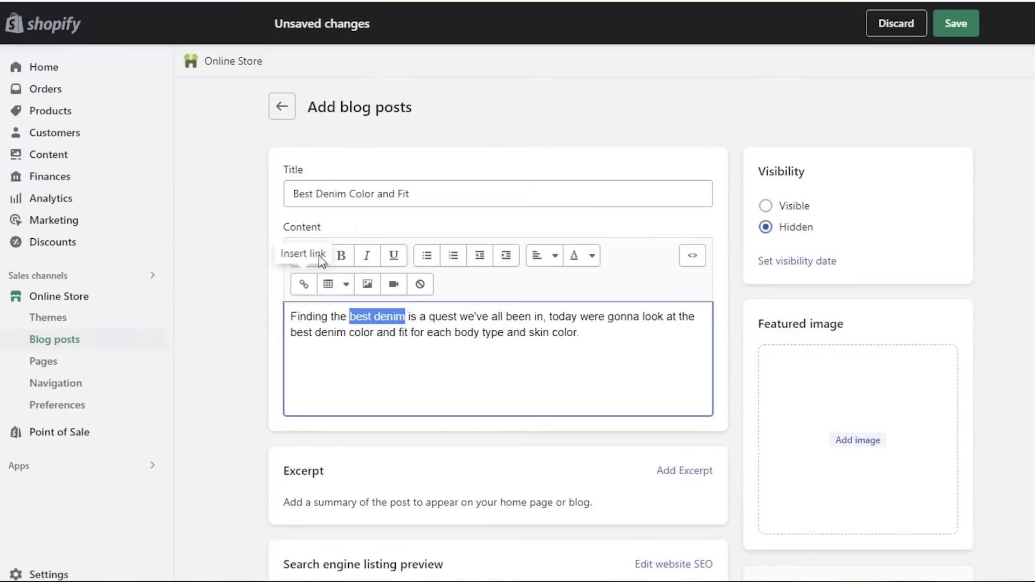
pyautogui.click(347, 258)
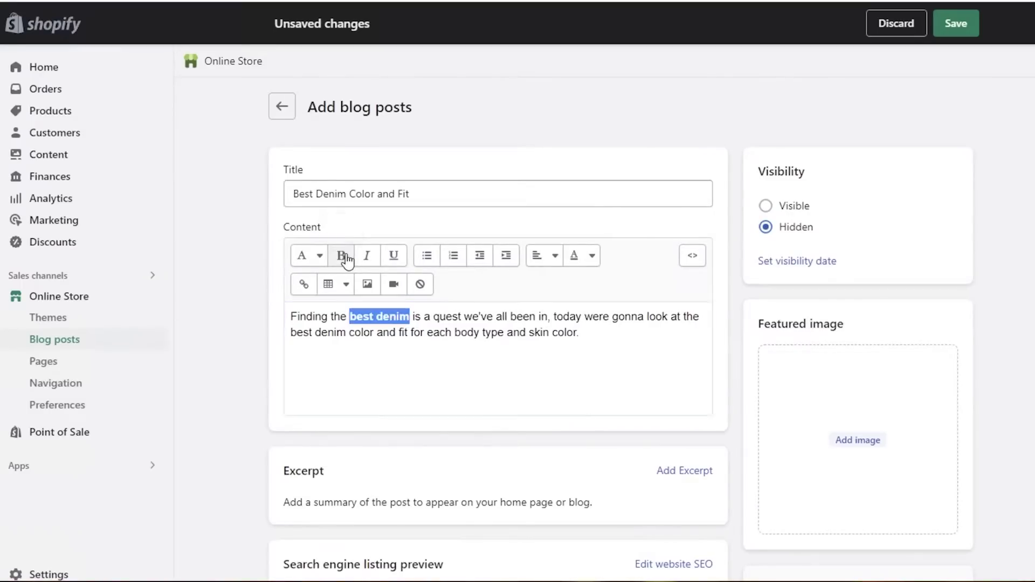
pyautogui.click(389, 329)
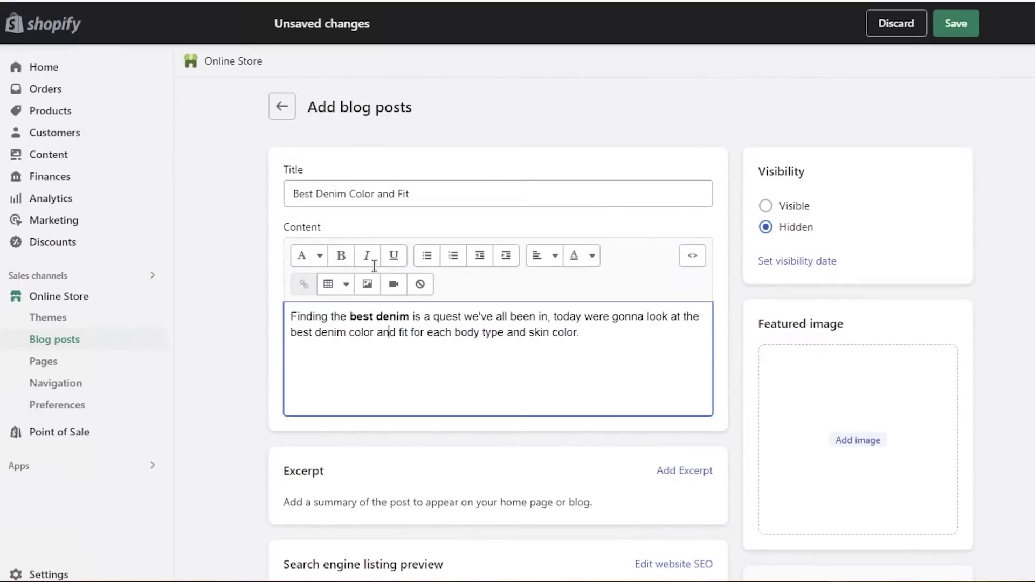
# - Italicize 'best denim color and fit' and start a new line after the paragraph
pyautogui.moveTo(290, 336); pyautogui.dragTo(408, 334)
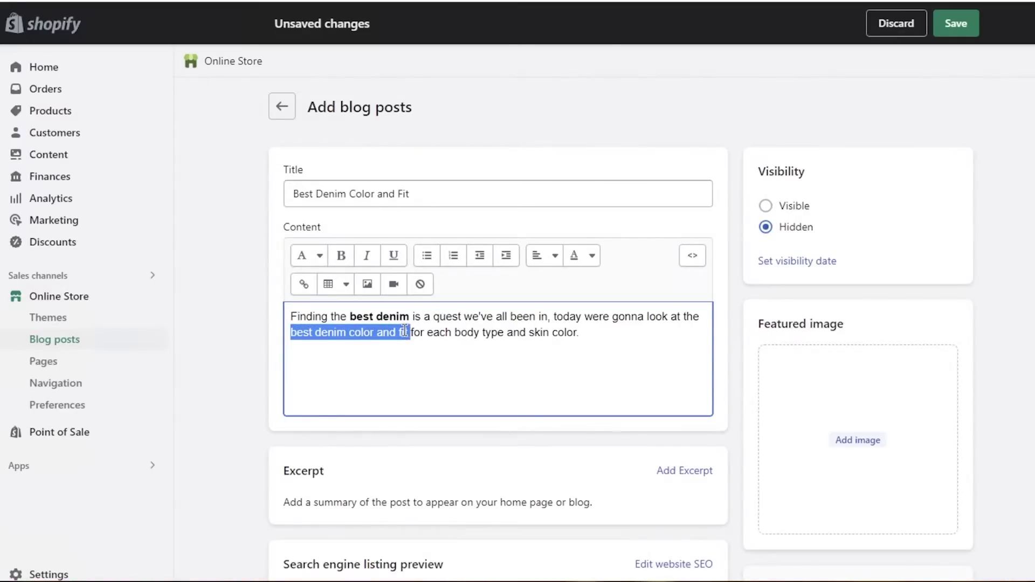
pyautogui.click(367, 255)
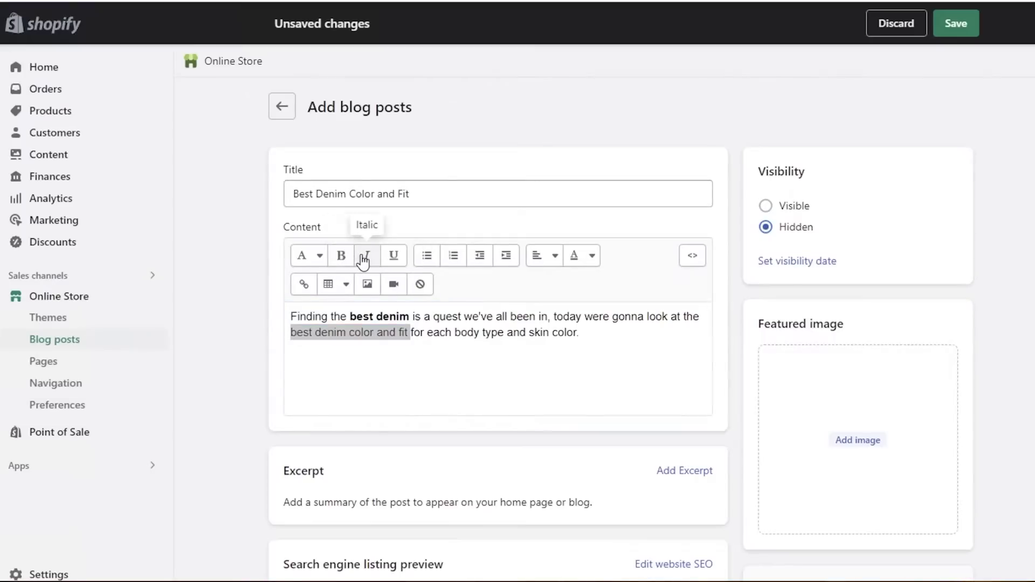
pyautogui.click(384, 334)
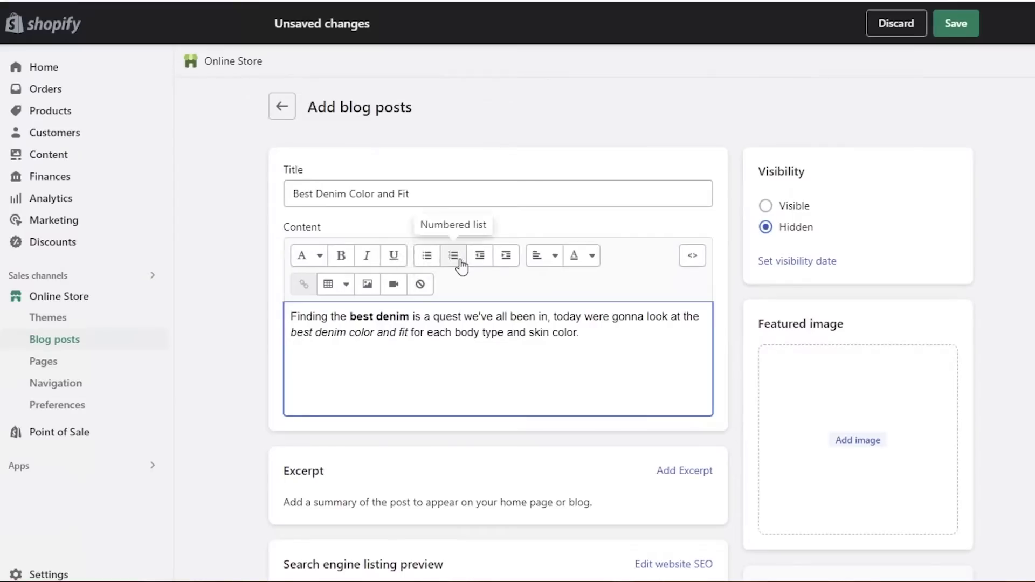
pyautogui.click(537, 265)
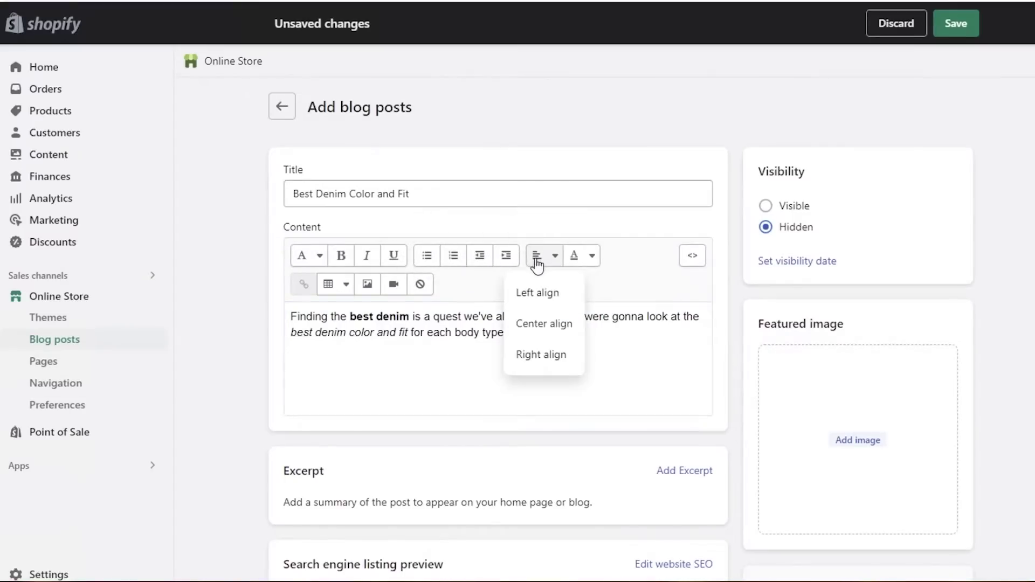
pyautogui.click(363, 384)
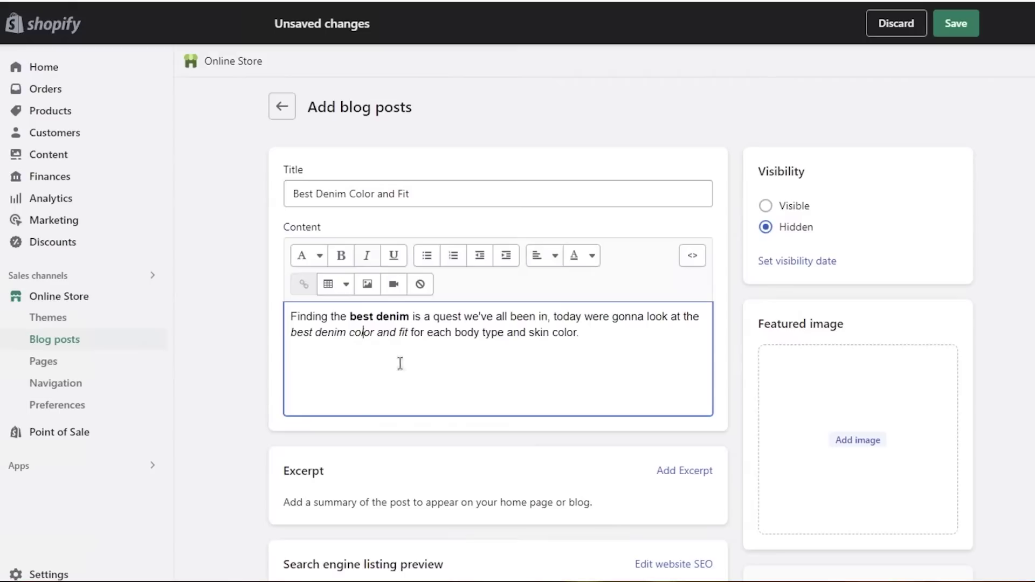
pyautogui.click(583, 337)
pyautogui.press('Return')
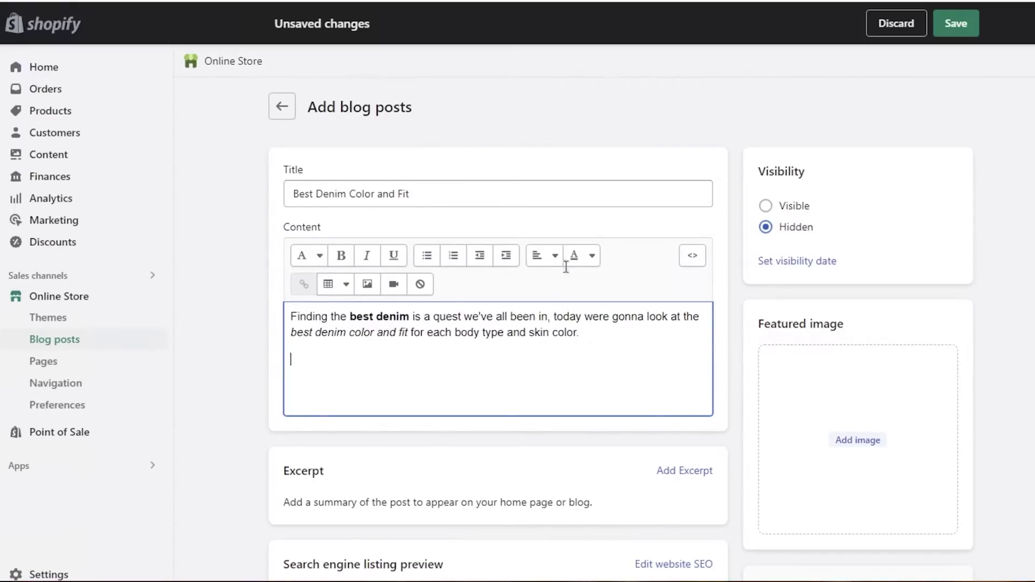
# - Insert an image by web address below the paragraph, which appears as a broken placeholder
pyautogui.click(342, 286)
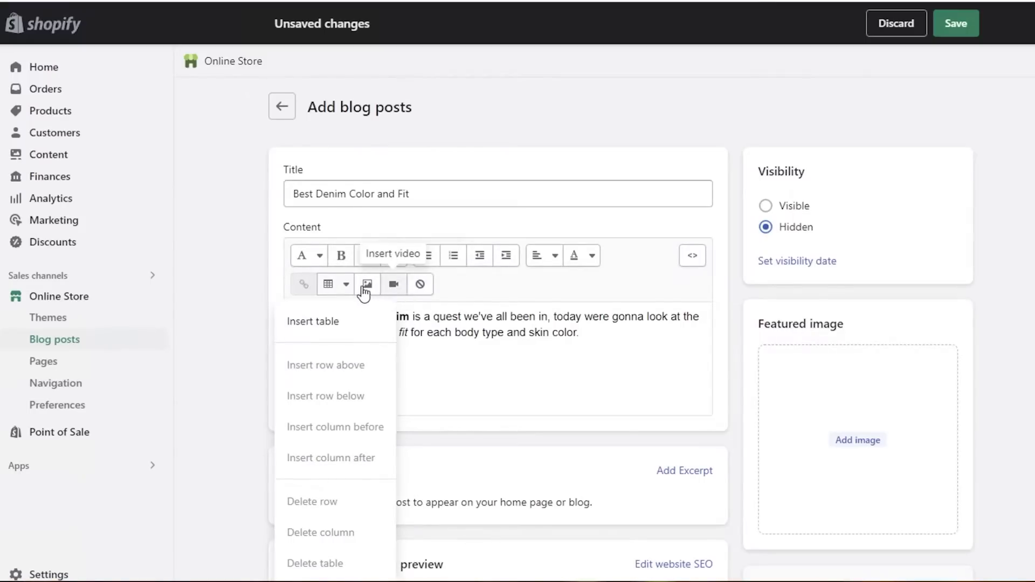
pyautogui.click(367, 285)
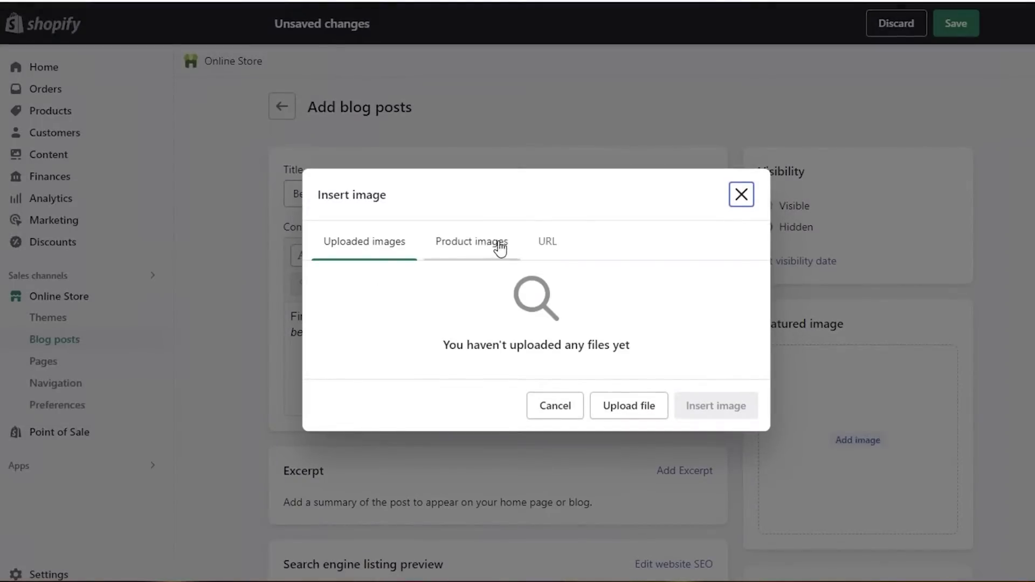
pyautogui.click(546, 248)
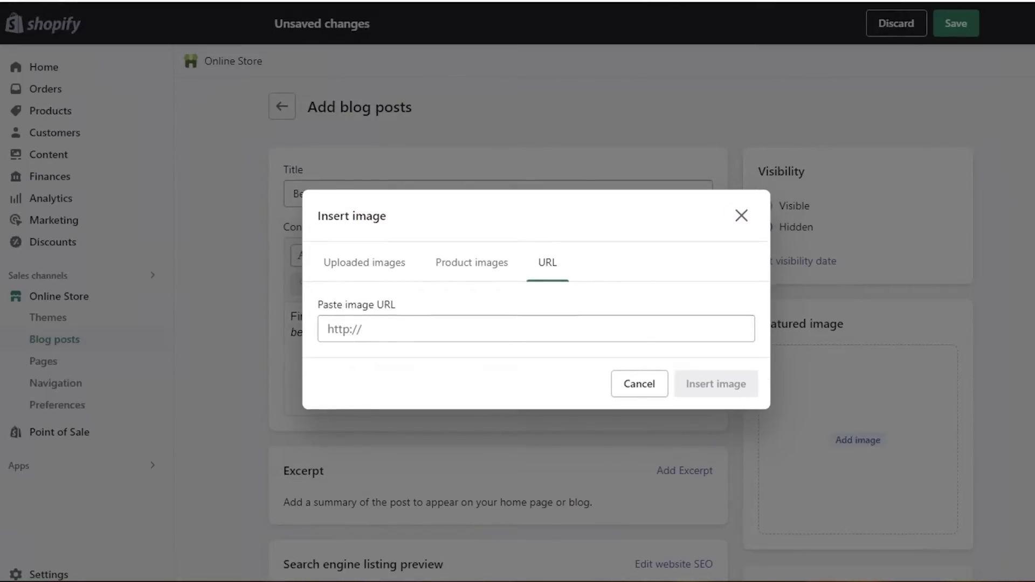
pyautogui.click(696, 383)
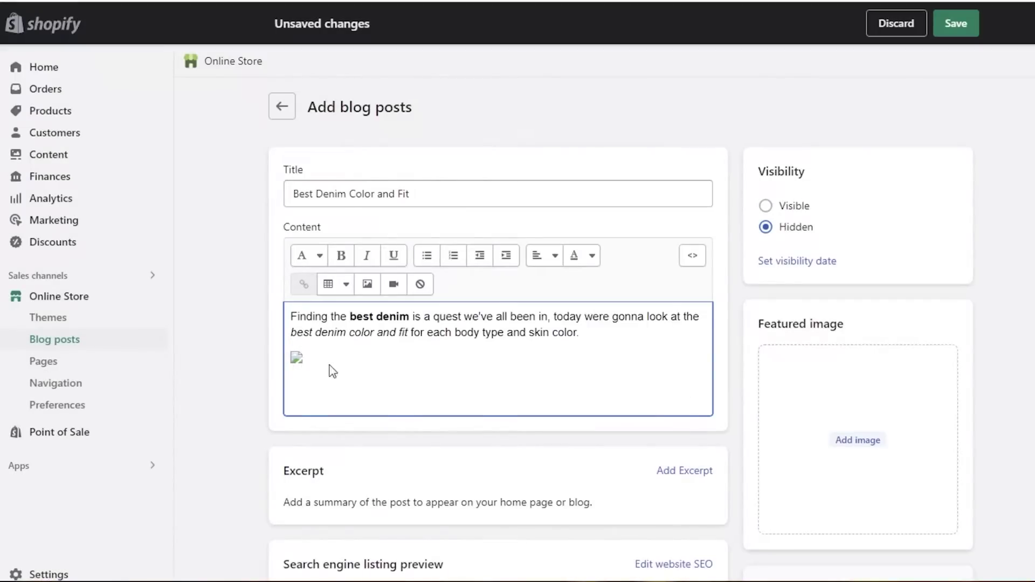
pyautogui.scroll(-3, 333, 371)
pyautogui.scroll(-6, 371, 226)
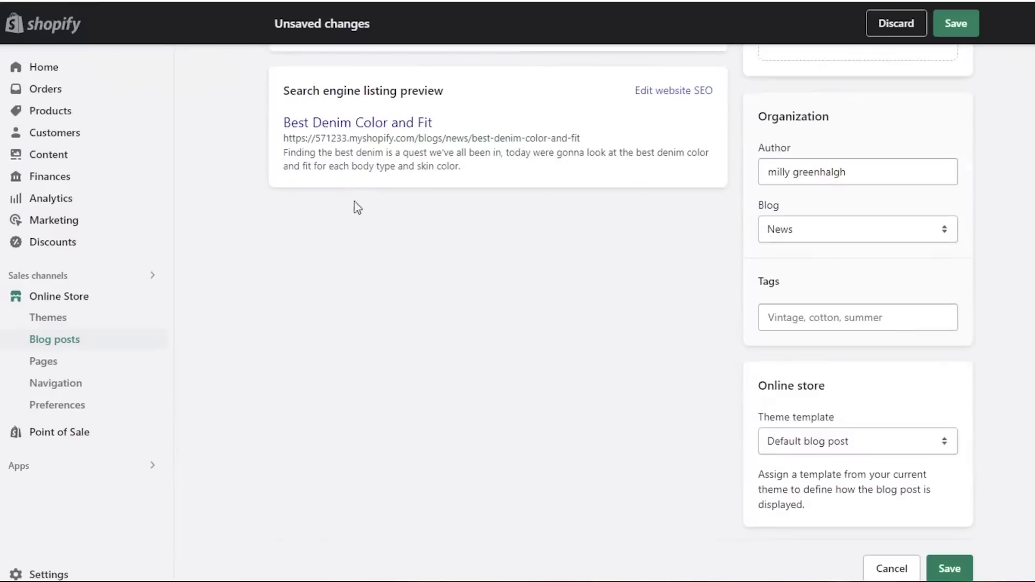
pyautogui.scroll(8, 346, 195)
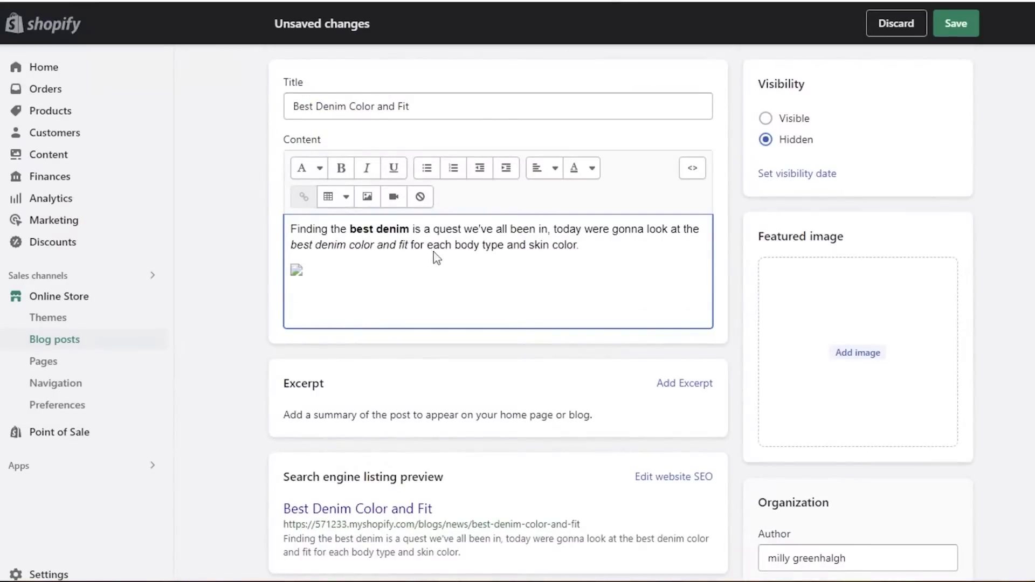
# - Delete the broken image placeholder and insert the denim jeans photo again
pyautogui.press('BackSpace')
pyautogui.press('BackSpace')
pyautogui.click(367, 197)
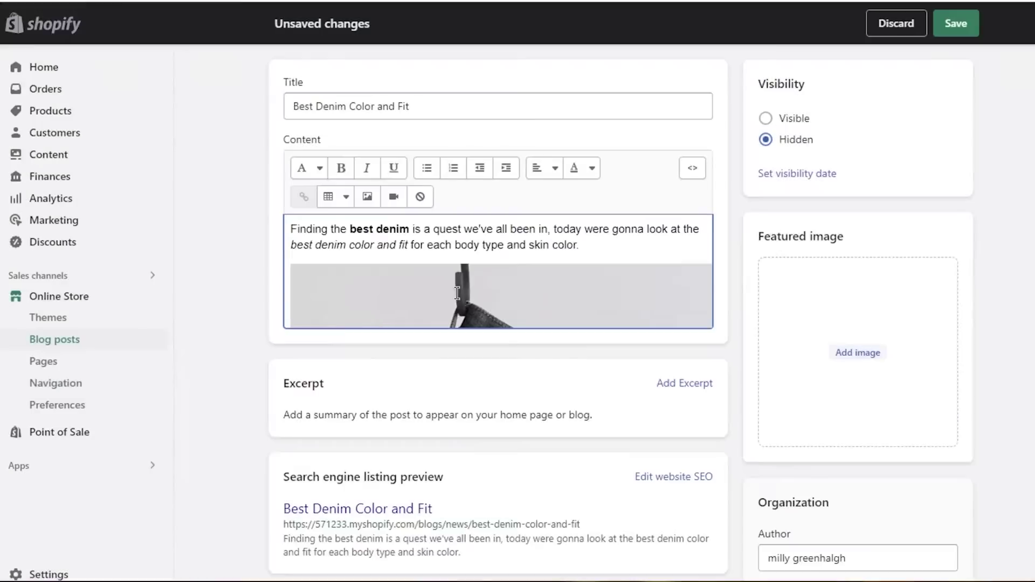
pyautogui.scroll(-7, 568, 323)
pyautogui.scroll(4, 558, 318)
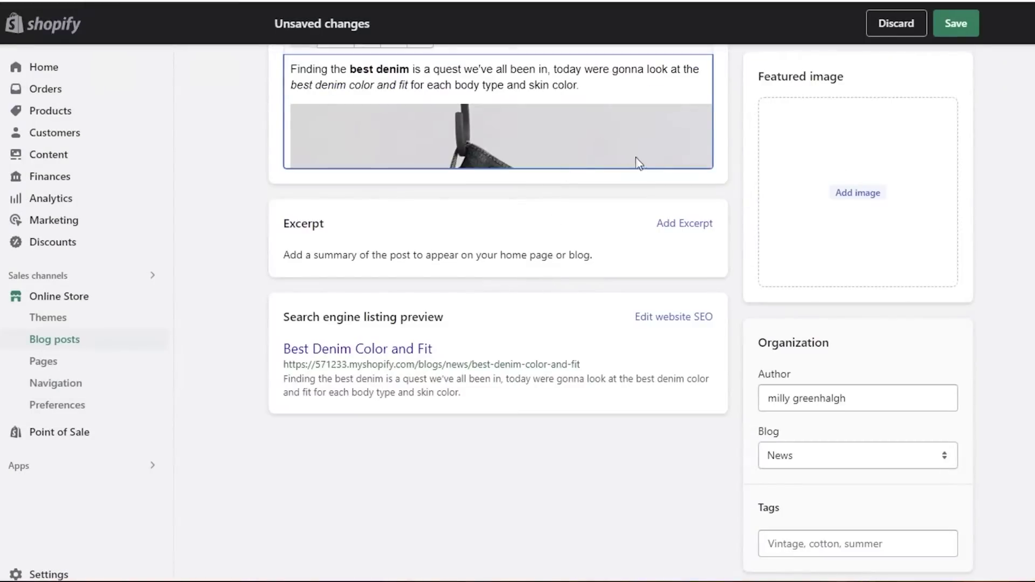
pyautogui.scroll(4, 637, 161)
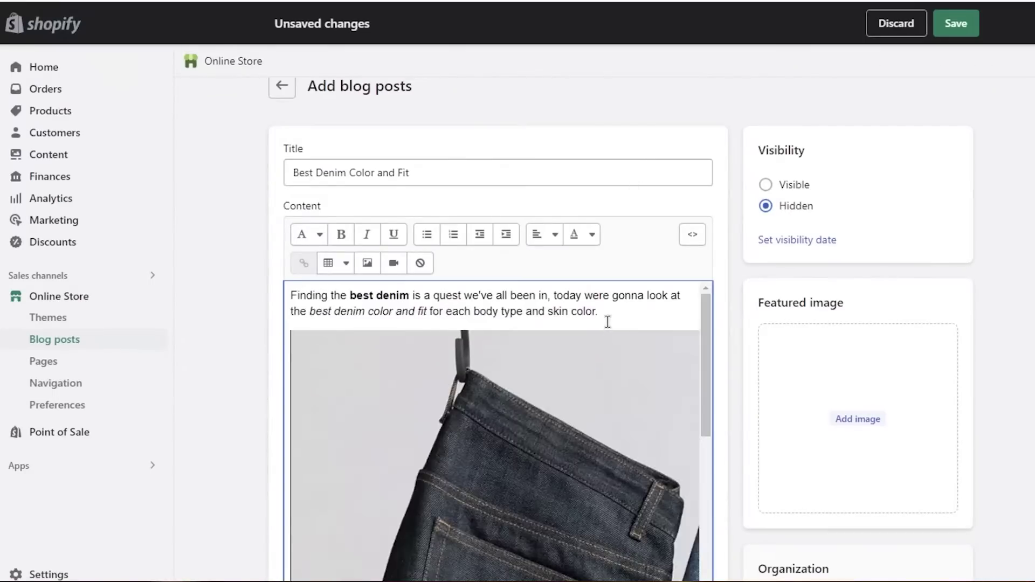
pyautogui.scroll(-3, 685, 441)
pyautogui.scroll(-5, 686, 444)
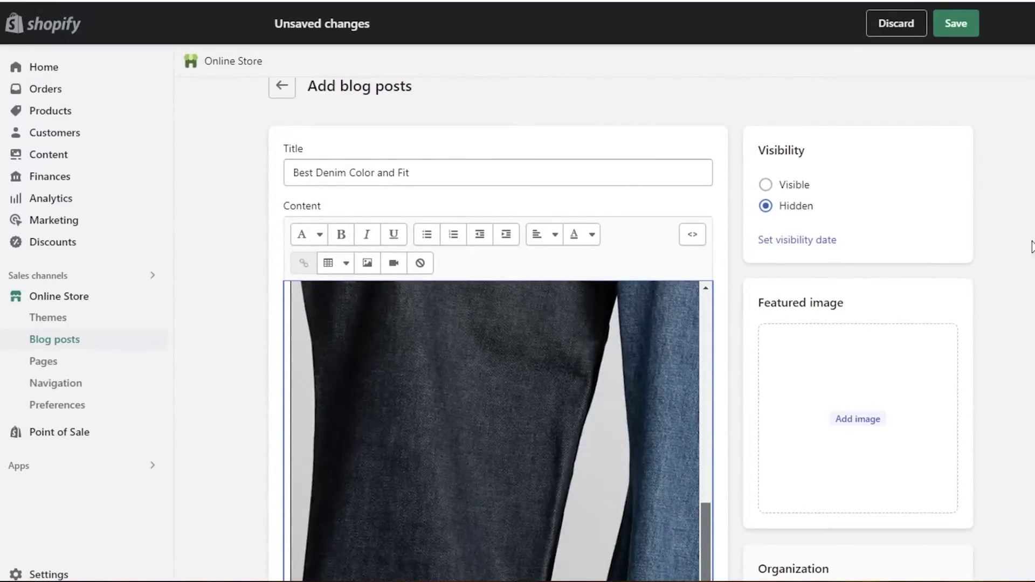
pyautogui.scroll(-4, 934, 235)
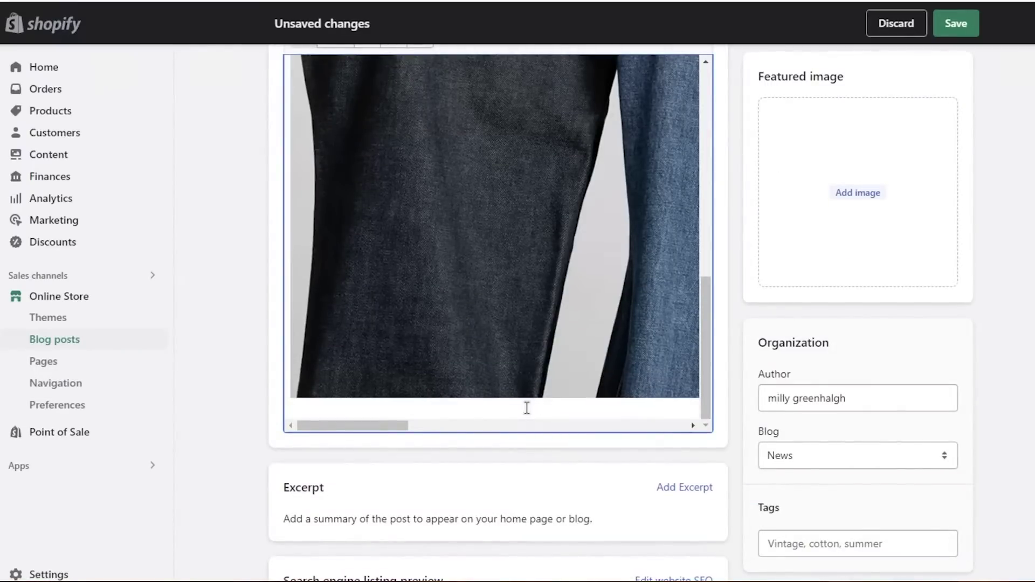
# - Set the jeans photo's alignment to center
pyautogui.doubleClick(555, 411)
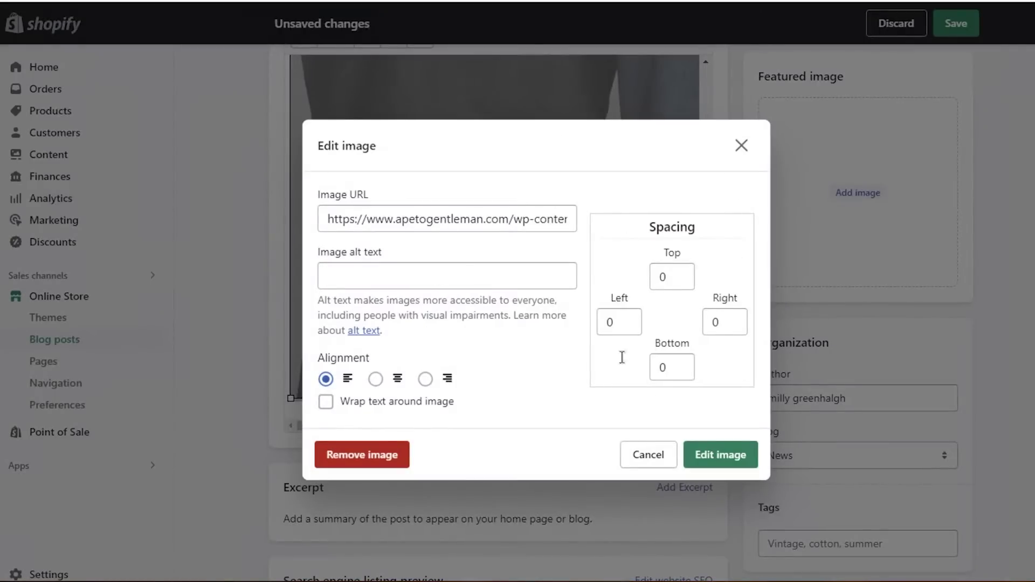
pyautogui.click(376, 379)
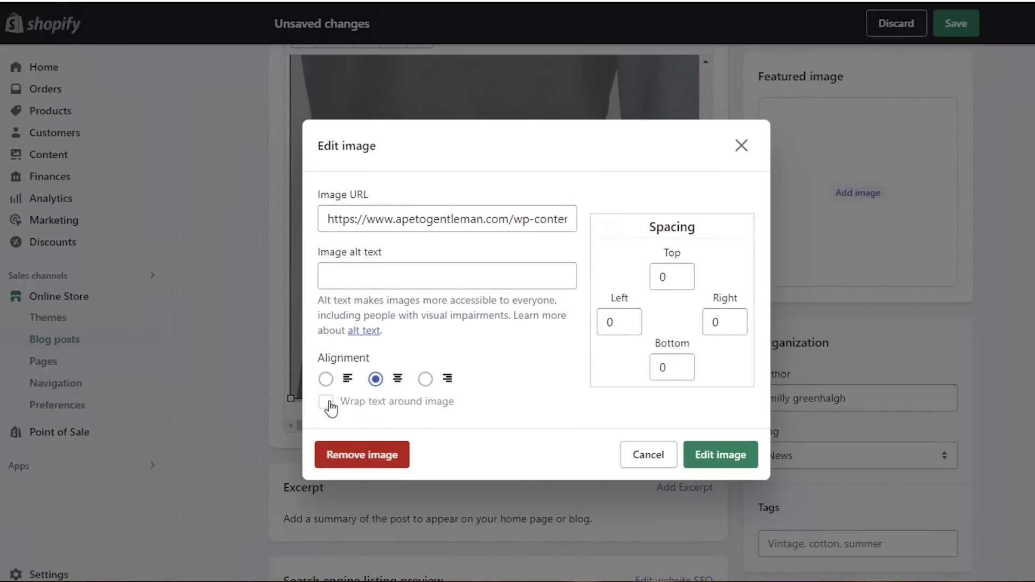
pyautogui.click(716, 462)
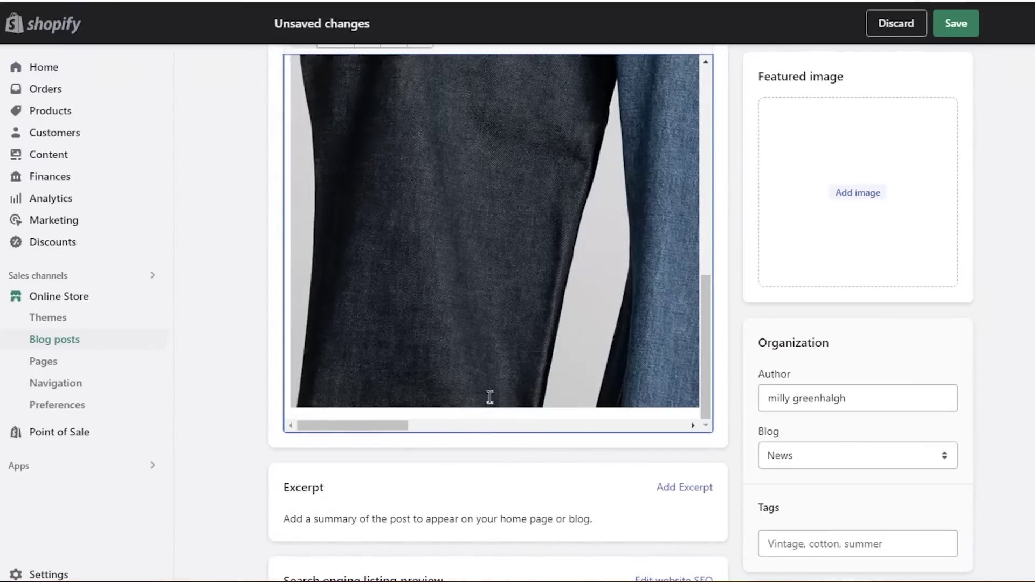
# - Drag the jeans photo's corner handles until it fills the full content width
pyautogui.click(512, 337)
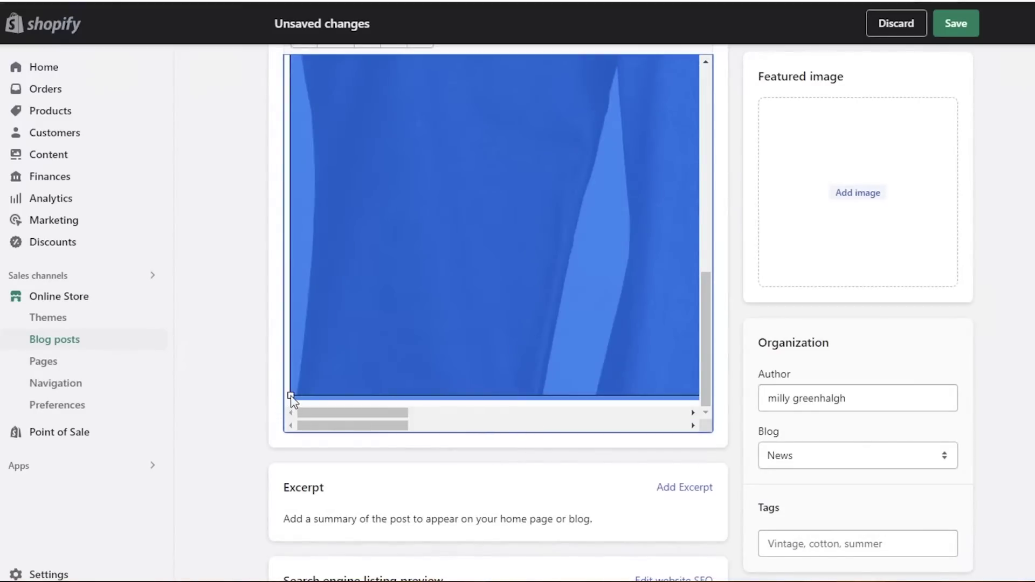
pyautogui.moveTo(524, 166); pyautogui.dragTo(531, 167)
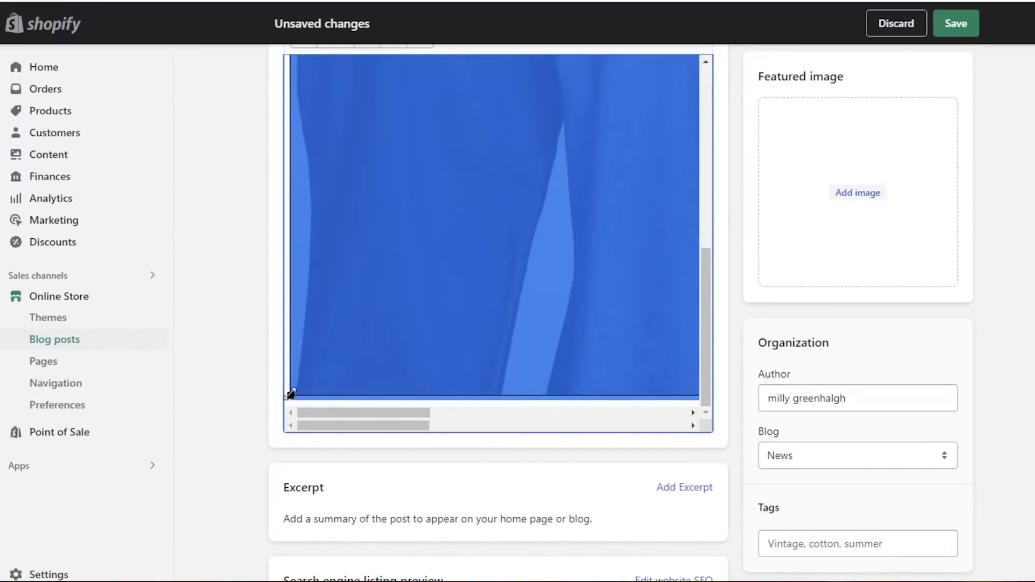
pyautogui.moveTo(290, 394); pyautogui.dragTo(565, 113)
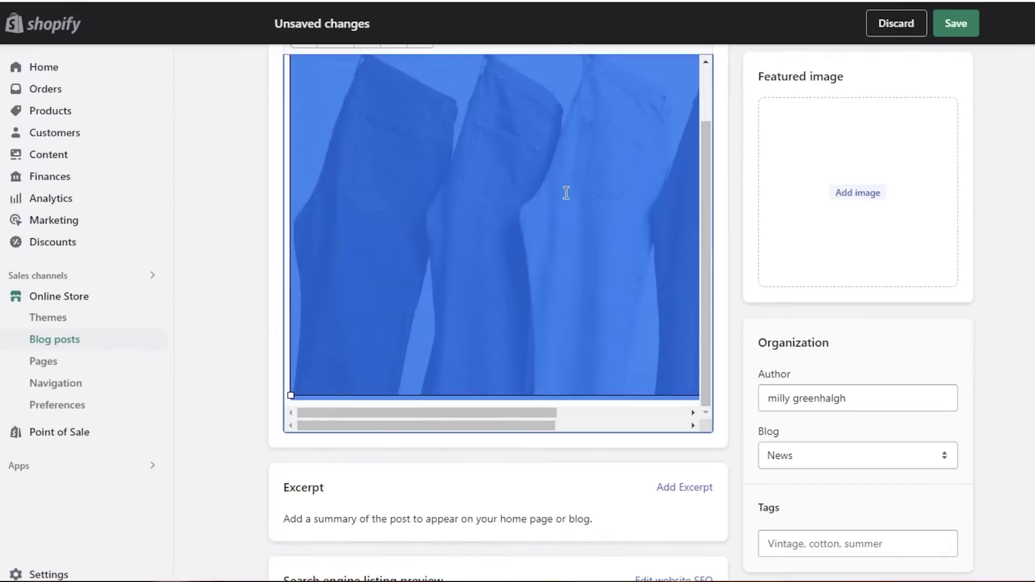
pyautogui.moveTo(450, 205); pyautogui.dragTo(432, 199)
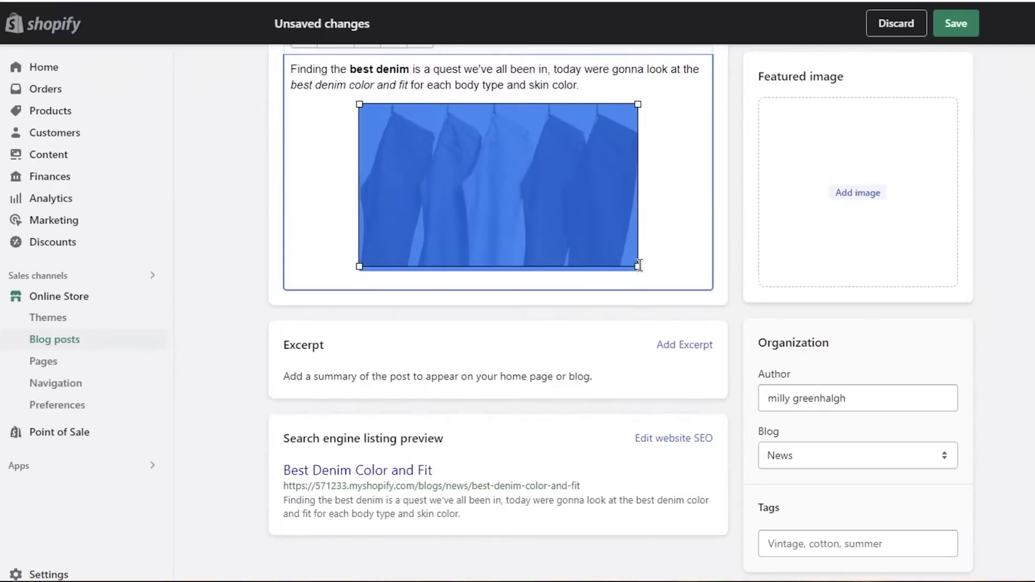
pyautogui.moveTo(636, 265); pyautogui.dragTo(695, 296)
pyautogui.moveTo(297, 343); pyautogui.dragTo(647, 288)
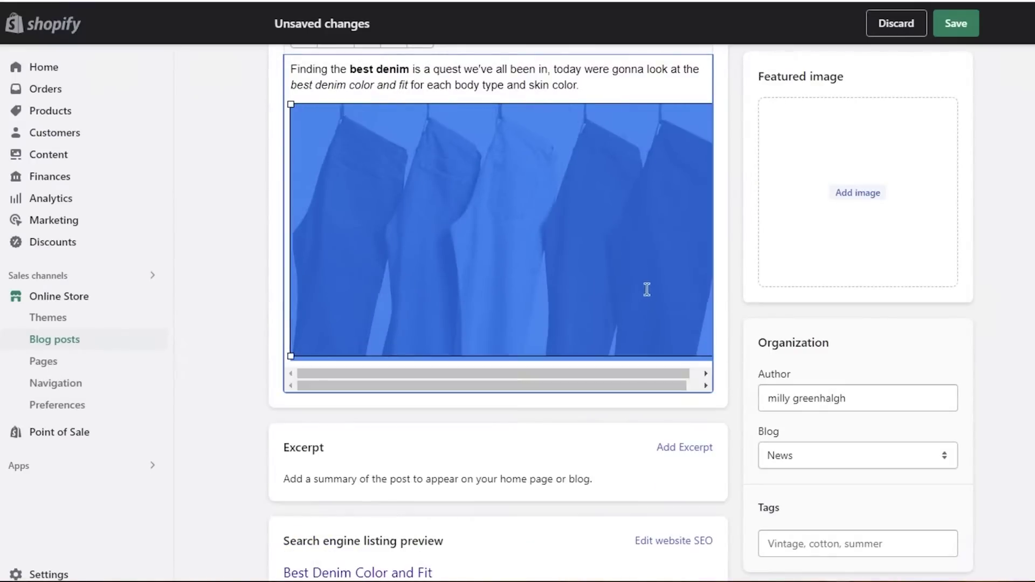
pyautogui.scroll(2, 619, 349)
pyautogui.scroll(-5, 543, 275)
pyautogui.click(482, 144)
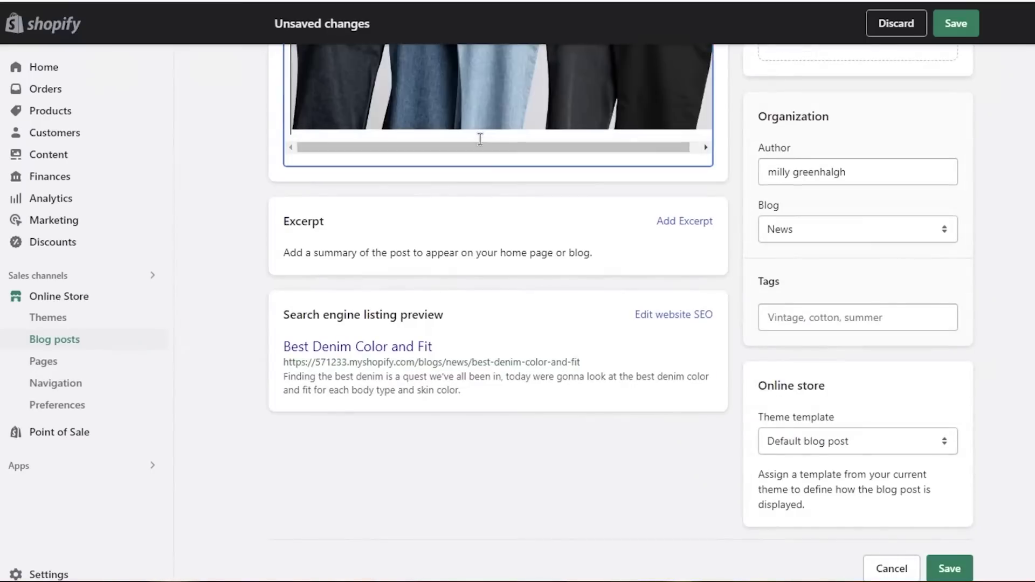
pyautogui.scroll(7, 482, 141)
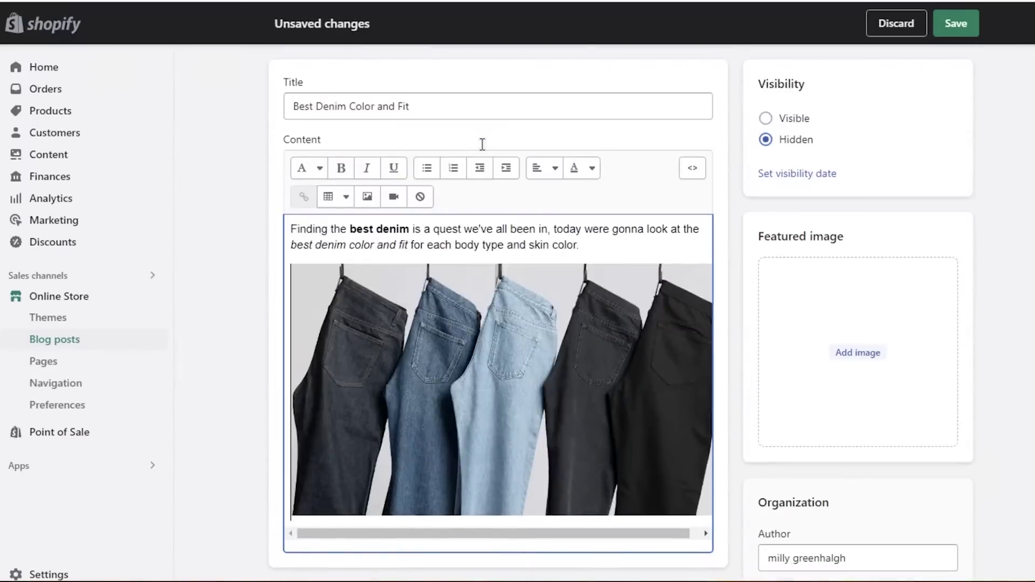
pyautogui.scroll(-7, 484, 144)
pyautogui.scroll(4, 487, 156)
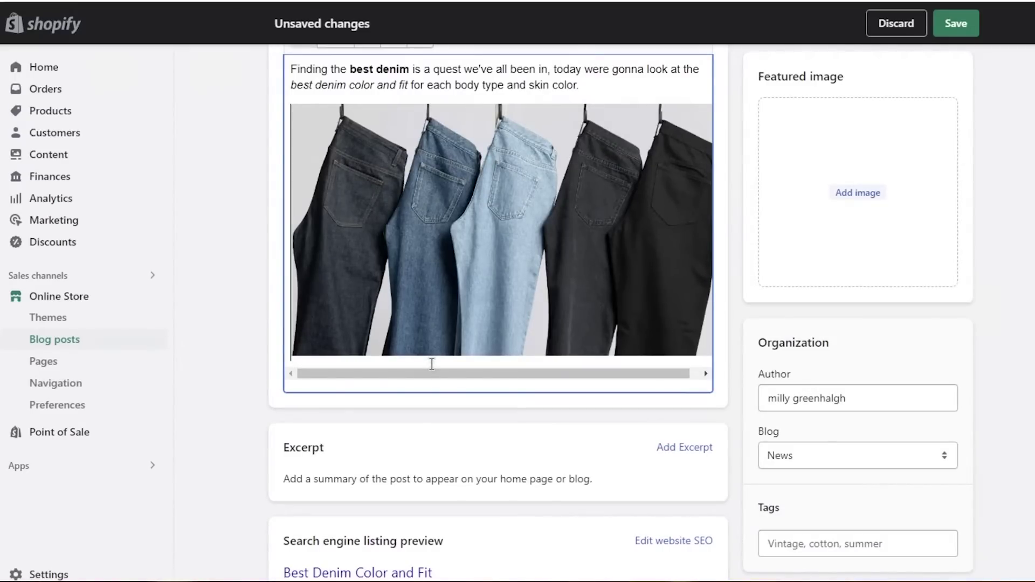
# - Remove stray typed characters and select the question paragraph about high-priced denim
pyautogui.write('dk')
pyautogui.press('BackSpace')
pyautogui.press('BackSpace')
pyautogui.press('Right')
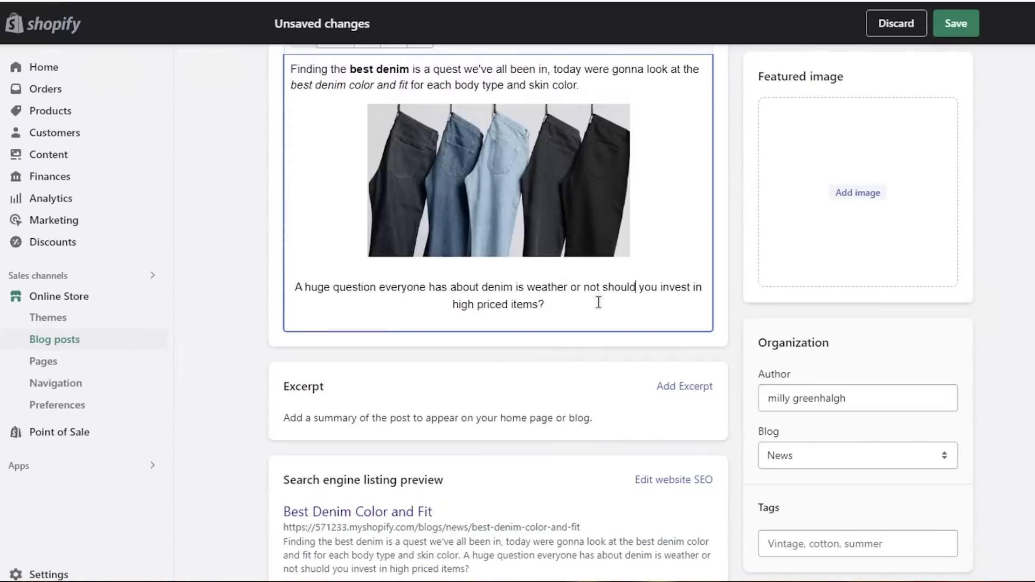
pyautogui.scroll(1, 597, 301)
pyautogui.click(293, 361)
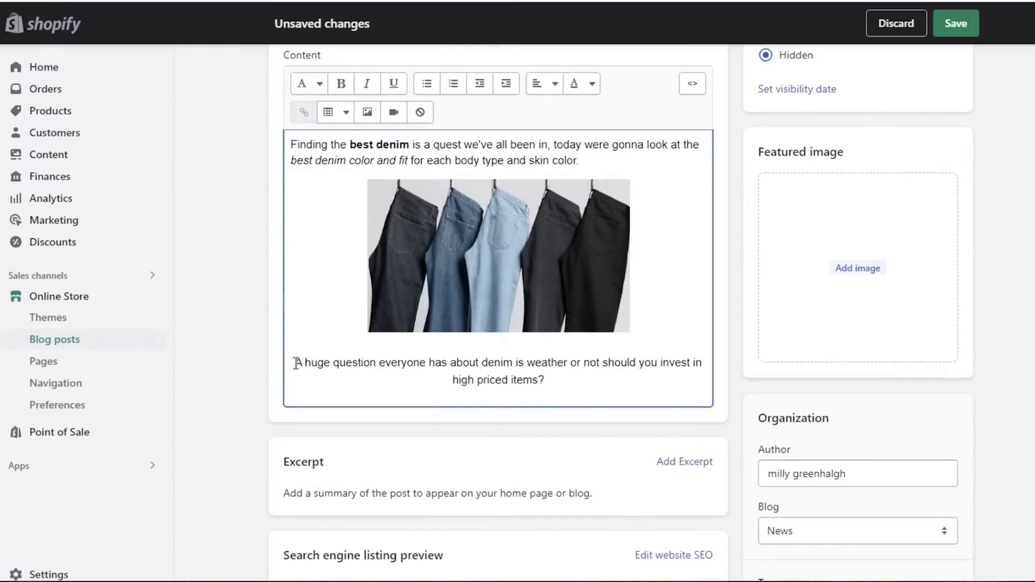
pyautogui.keyDown('shift'); pyautogui.click(583, 396); pyautogui.keyUp('shift')
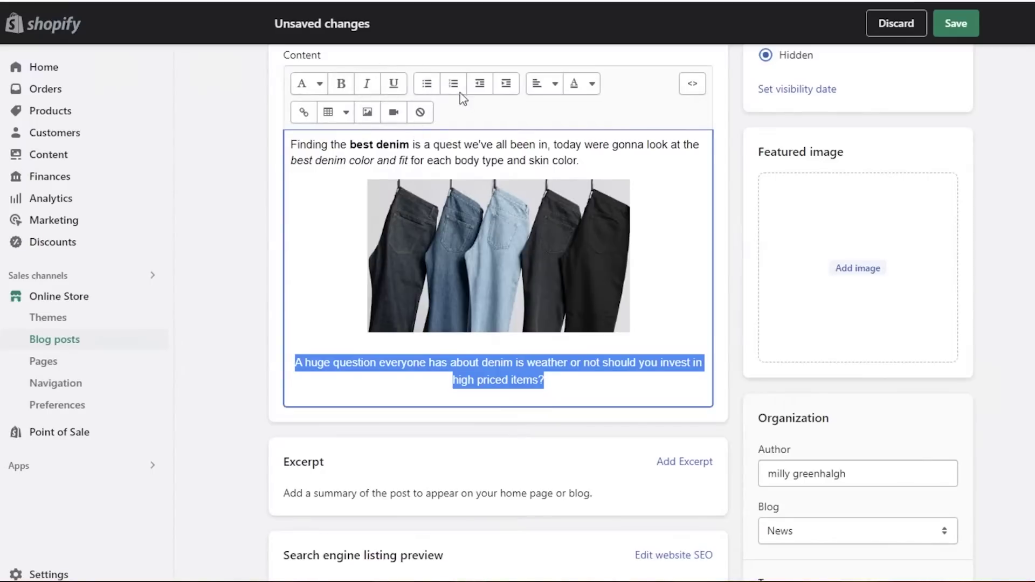
# - Color the question paragraph blue (#116DB7) with the text color picker
pyautogui.click(538, 84)
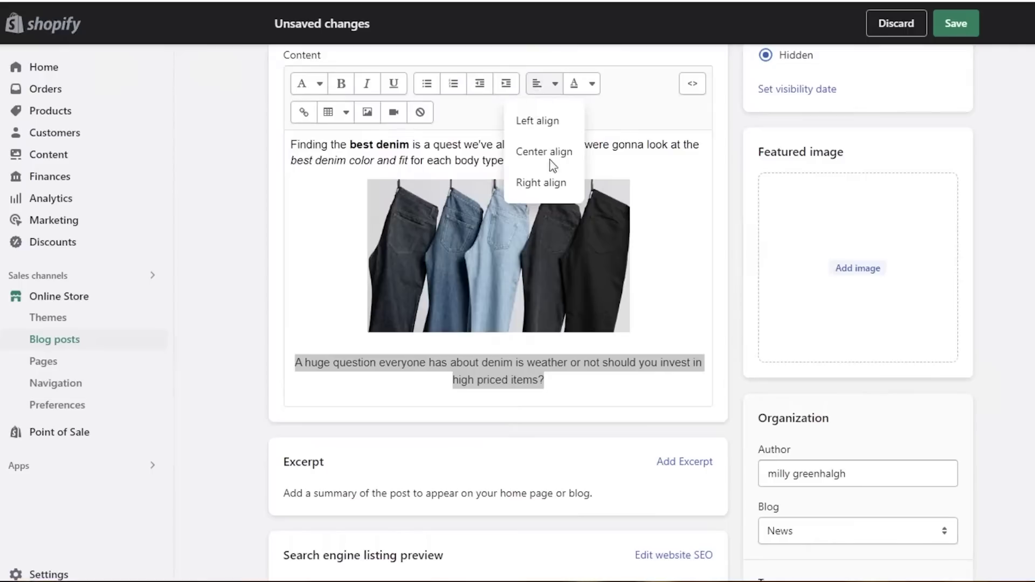
pyautogui.click(592, 84)
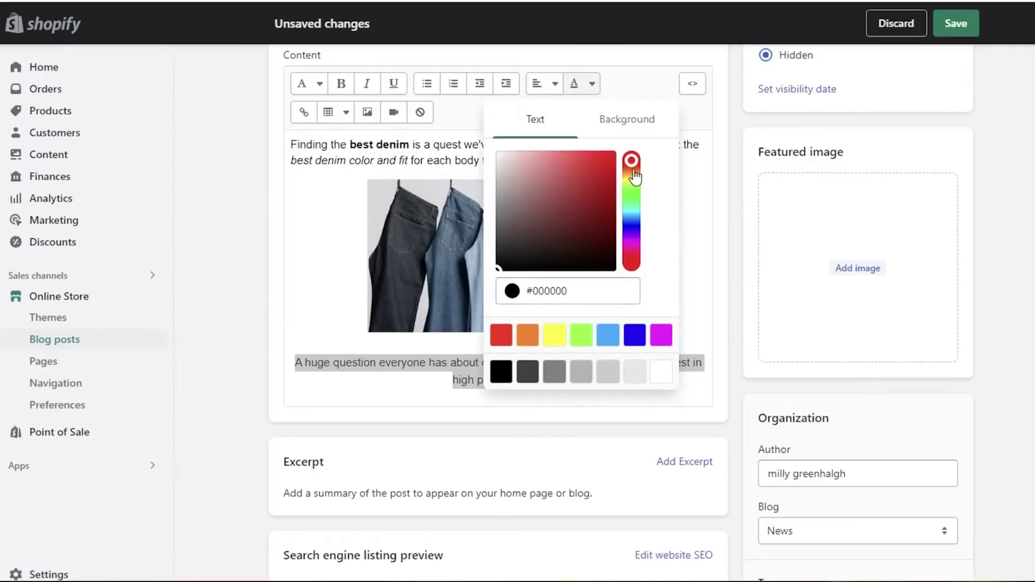
pyautogui.moveTo(636, 186); pyautogui.dragTo(632, 242)
pyautogui.click(555, 231)
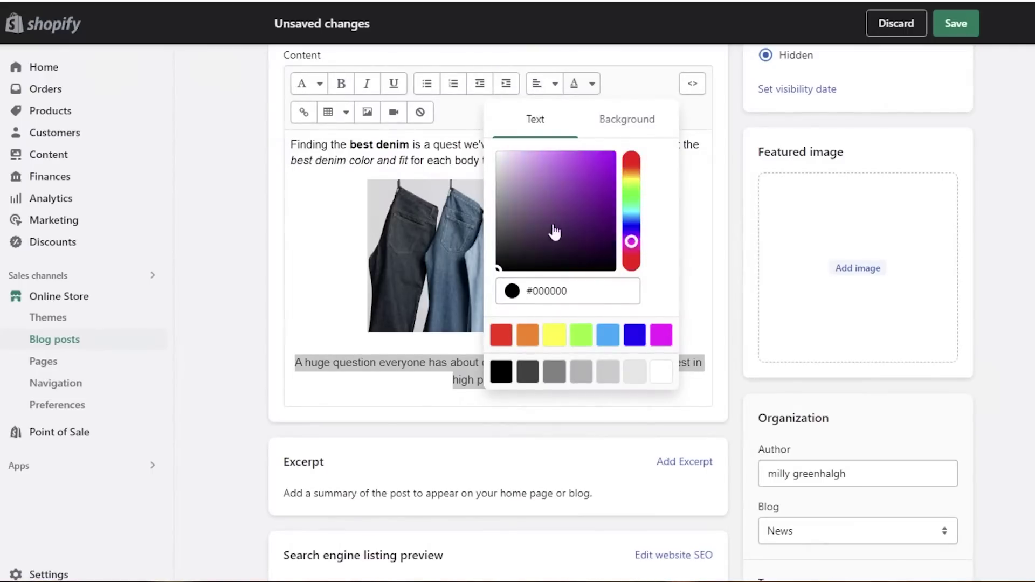
pyautogui.moveTo(555, 231); pyautogui.dragTo(552, 224)
pyautogui.click(613, 152)
pyautogui.moveTo(632, 242); pyautogui.dragTo(608, 203)
pyautogui.click(601, 229)
pyautogui.click(605, 186)
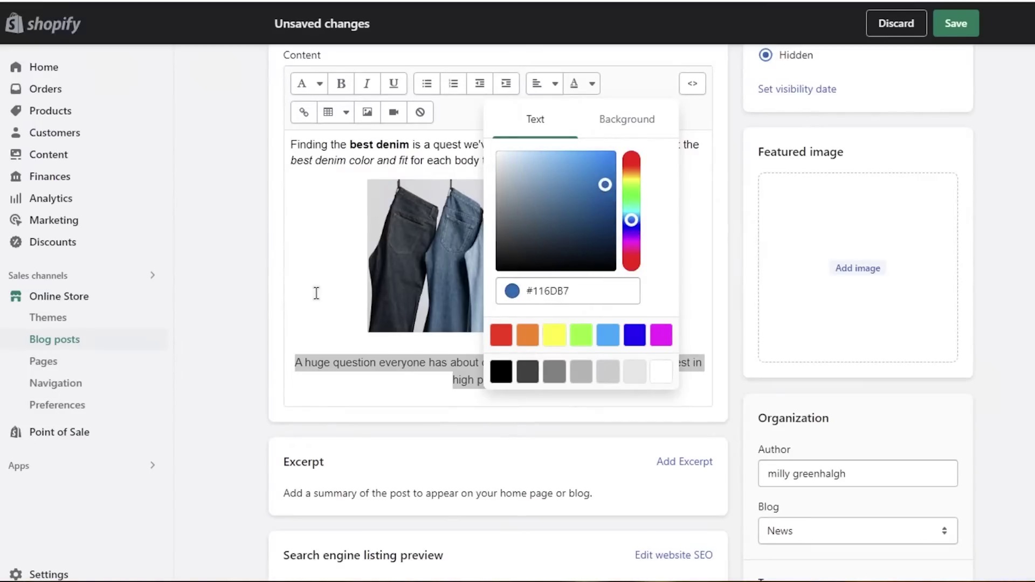
pyautogui.click(308, 362)
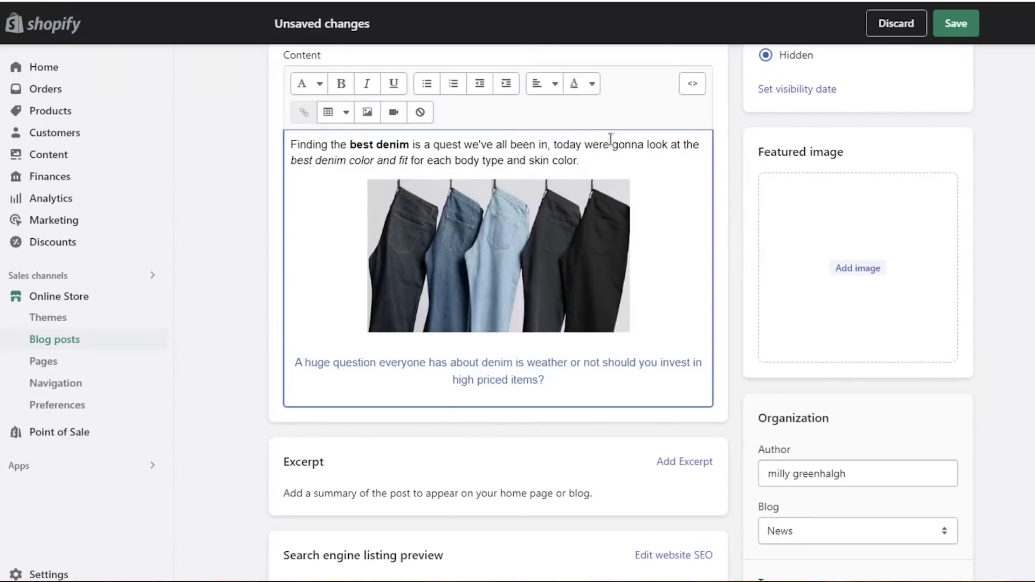
# - Make the question paragraph bold, trying and then removing an underline
pyautogui.moveTo(298, 364); pyautogui.dragTo(603, 377)
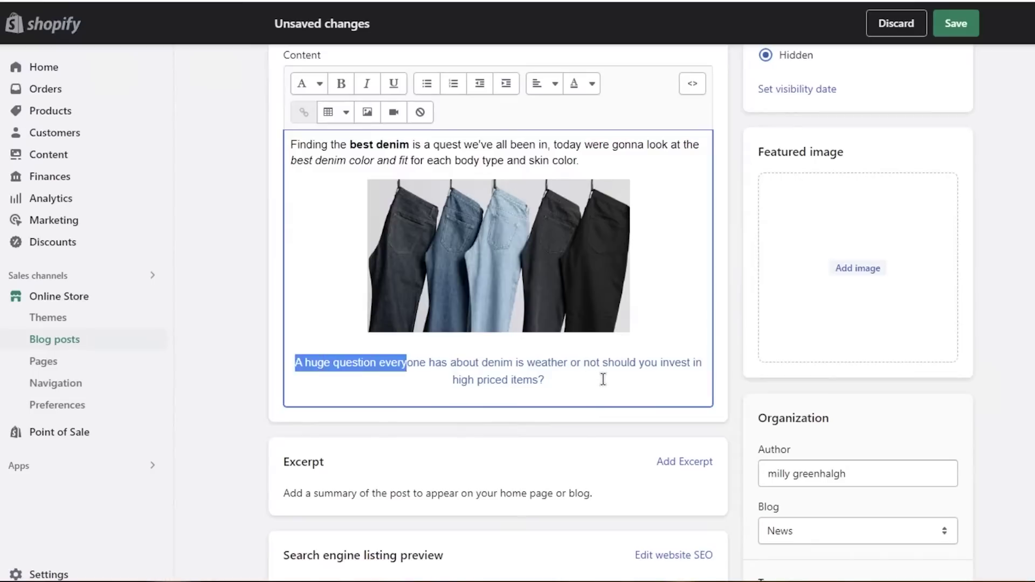
pyautogui.click(341, 87)
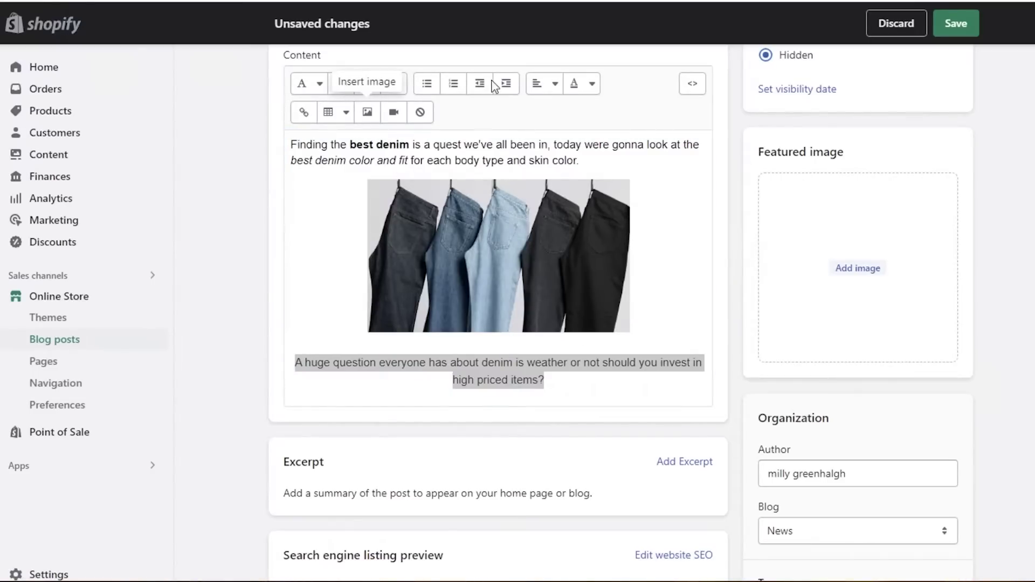
pyautogui.click(396, 86)
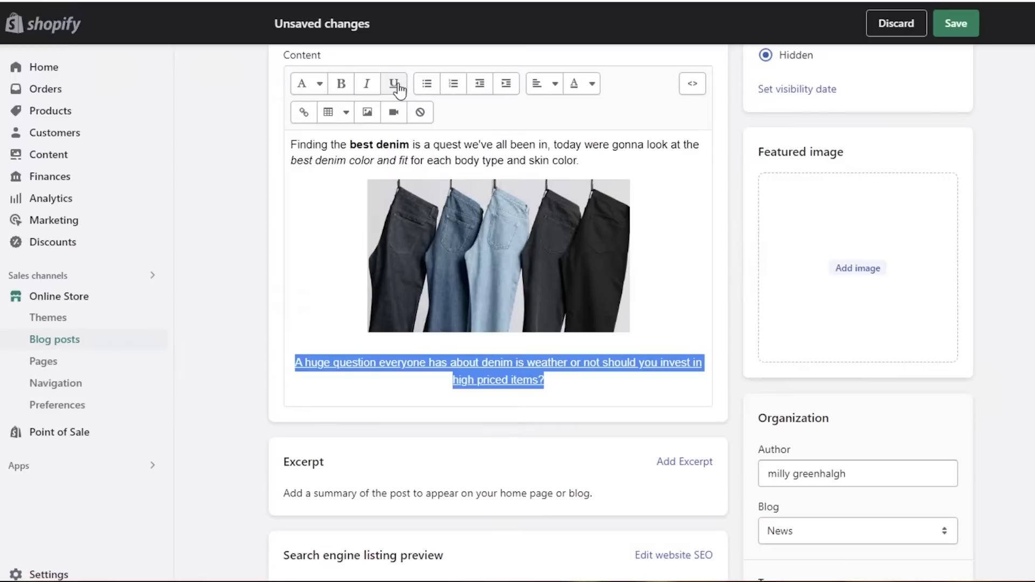
pyautogui.click(395, 86)
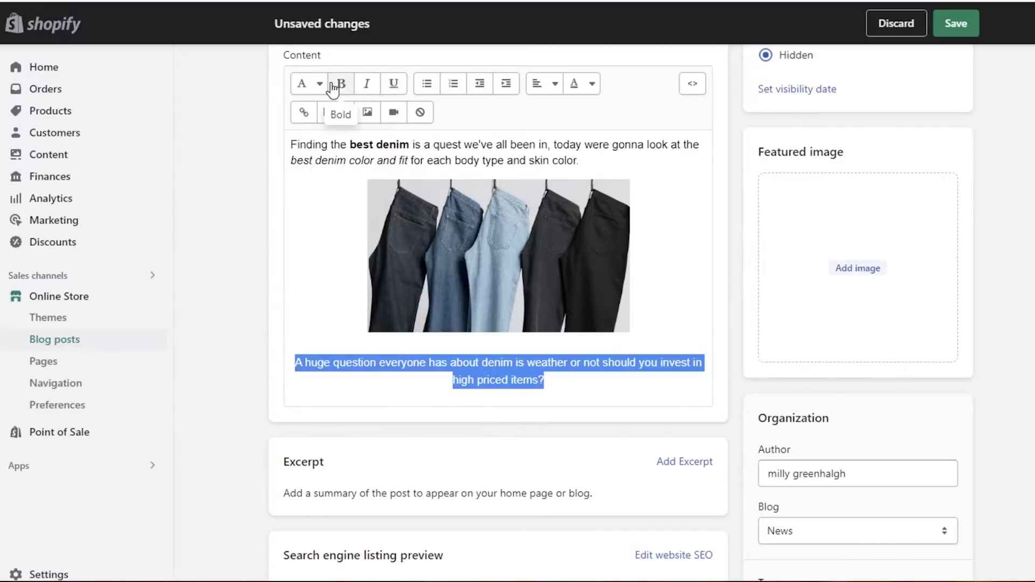
pyautogui.click(341, 85)
pyautogui.click(364, 369)
pyautogui.scroll(1, 505, 347)
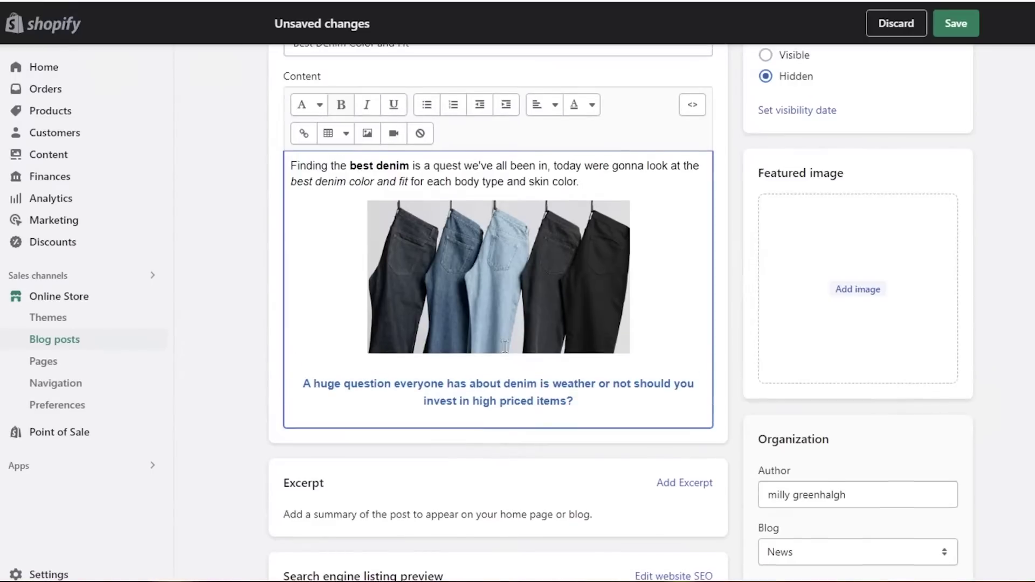
pyautogui.click(606, 399)
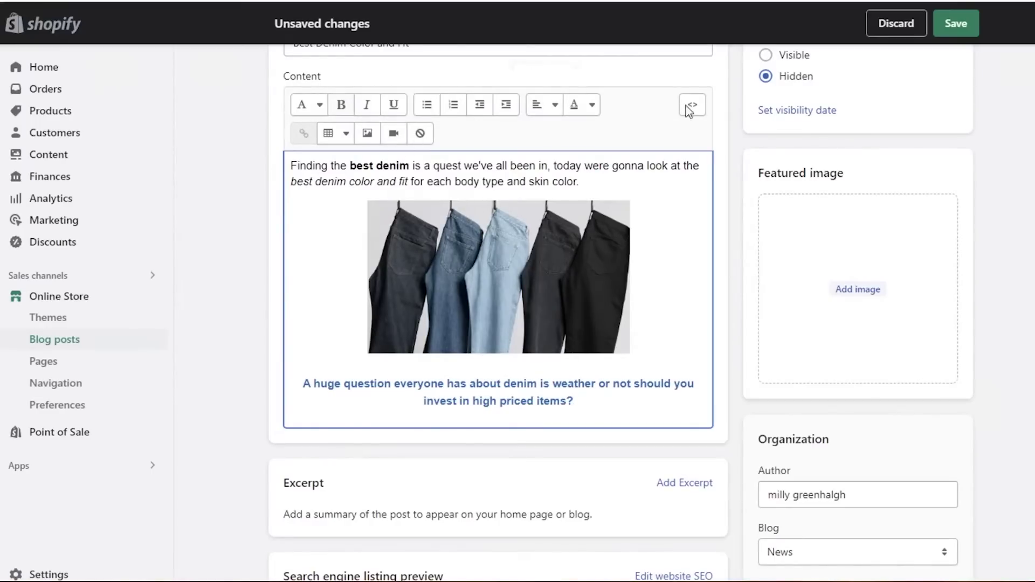
pyautogui.click(402, 138)
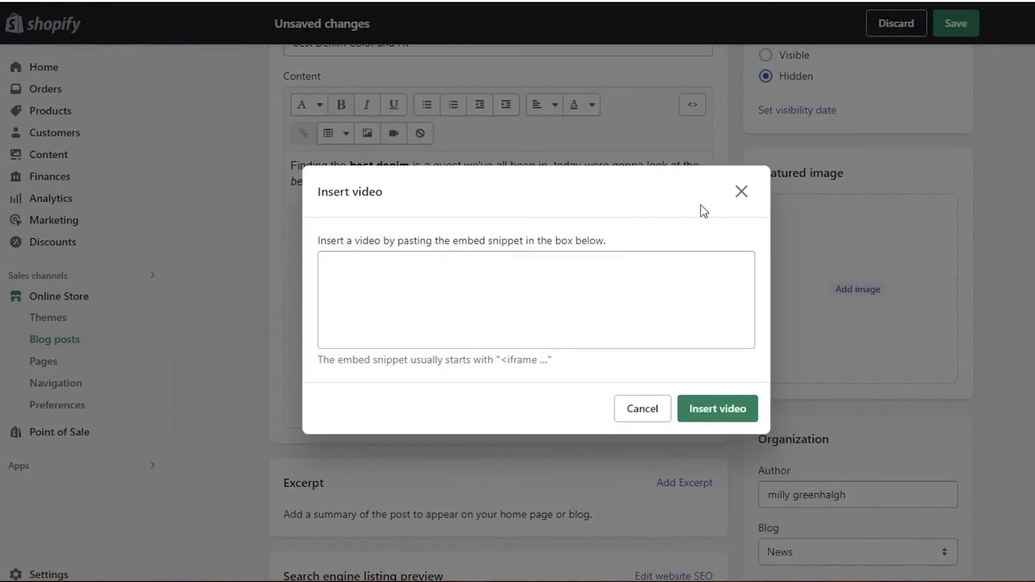
pyautogui.click(743, 194)
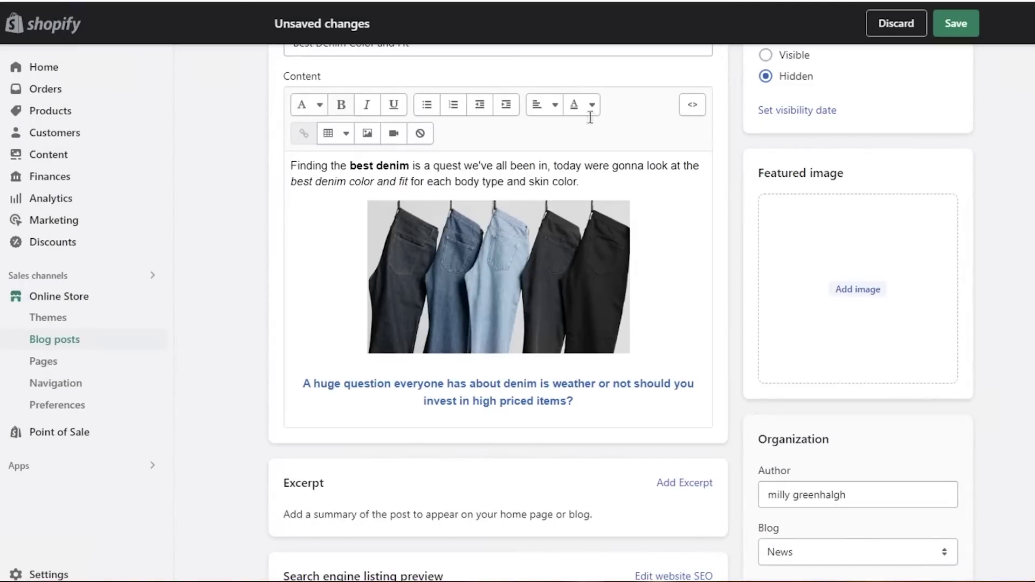
pyautogui.scroll(-2, 682, 213)
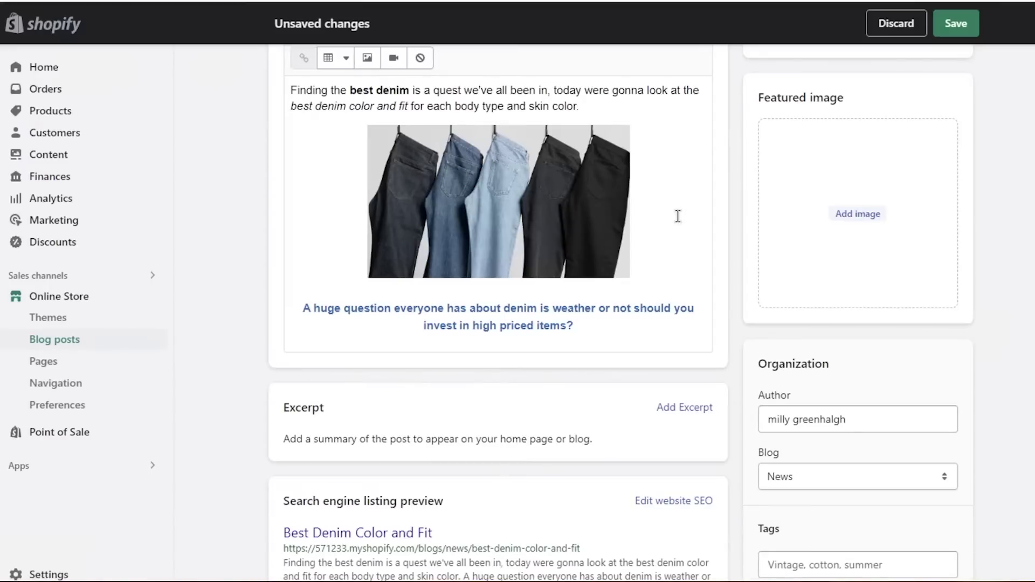
# - Add the excerpt 'How to find your perfect jeans, from size, fit to color.' and expand the SEO fields
pyautogui.scroll(-5, 629, 295)
pyautogui.scroll(2, 554, 311)
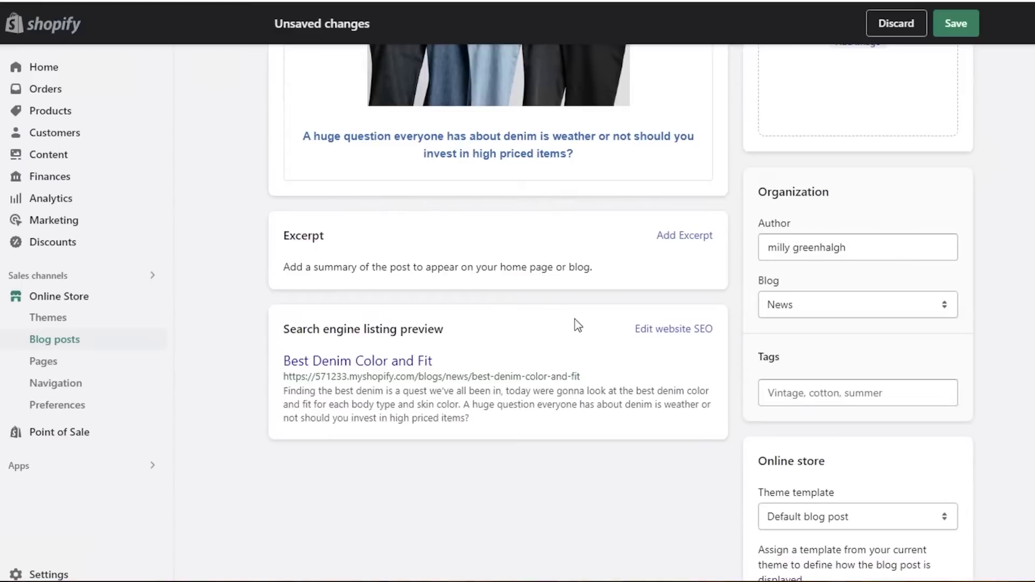
pyautogui.click(708, 236)
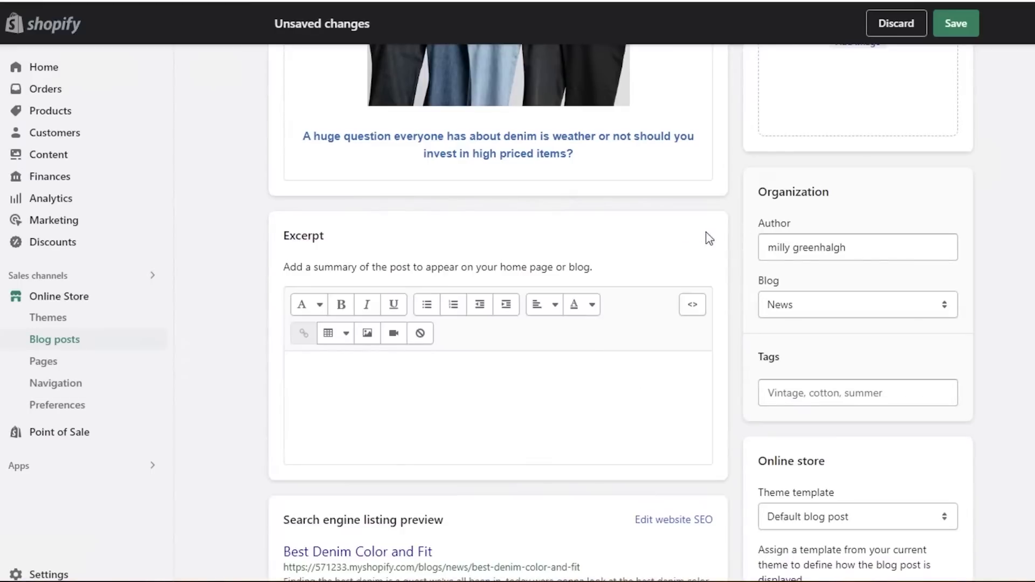
pyautogui.click(492, 410)
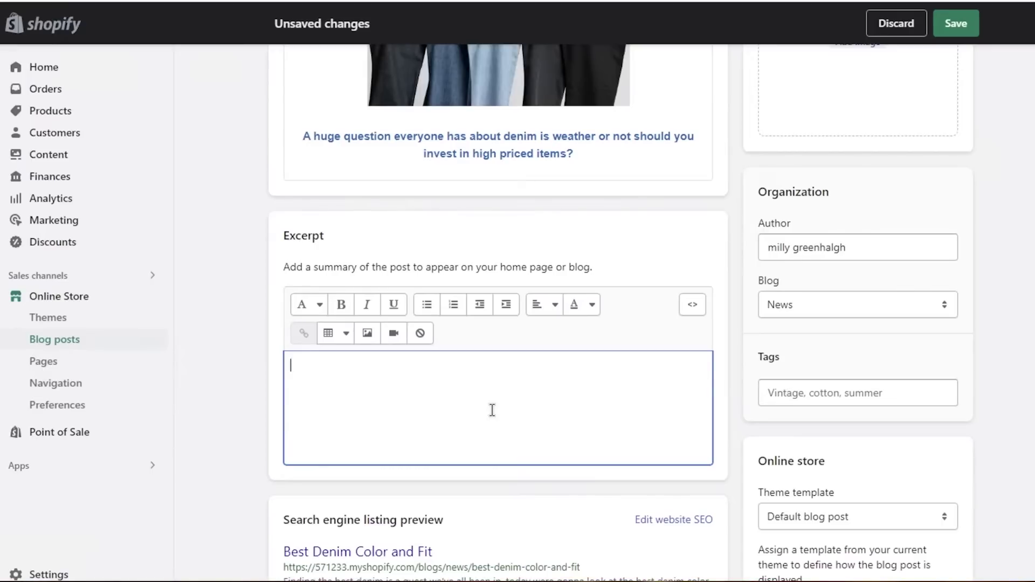
pyautogui.write('How to find your perfect jeans, from size, fit to color.')
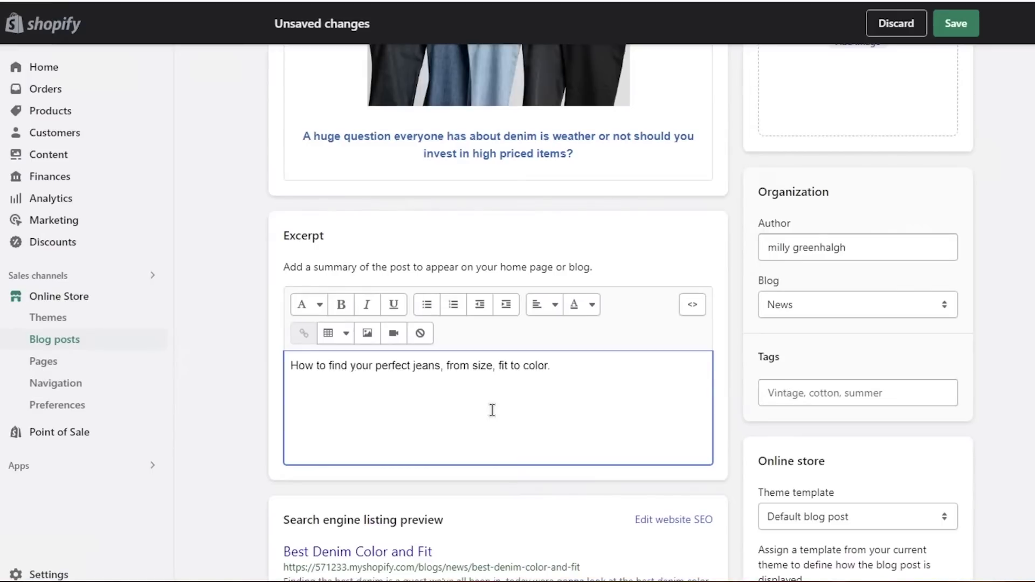
pyautogui.scroll(-2, 505, 393)
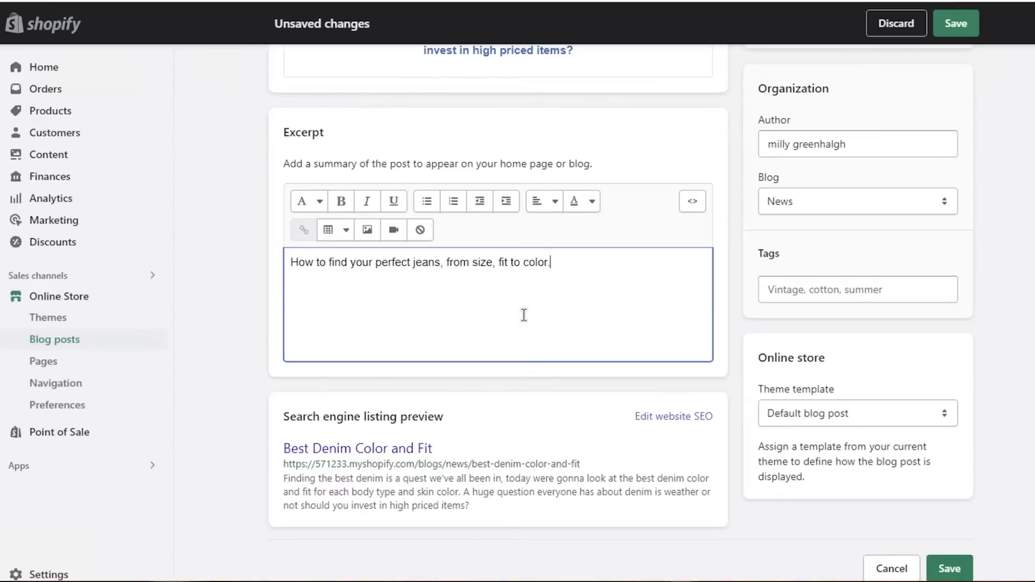
pyautogui.click(693, 418)
# - Set the search listing page title to 'The best denim color and fit for you'
pyautogui.scroll(-1, 693, 418)
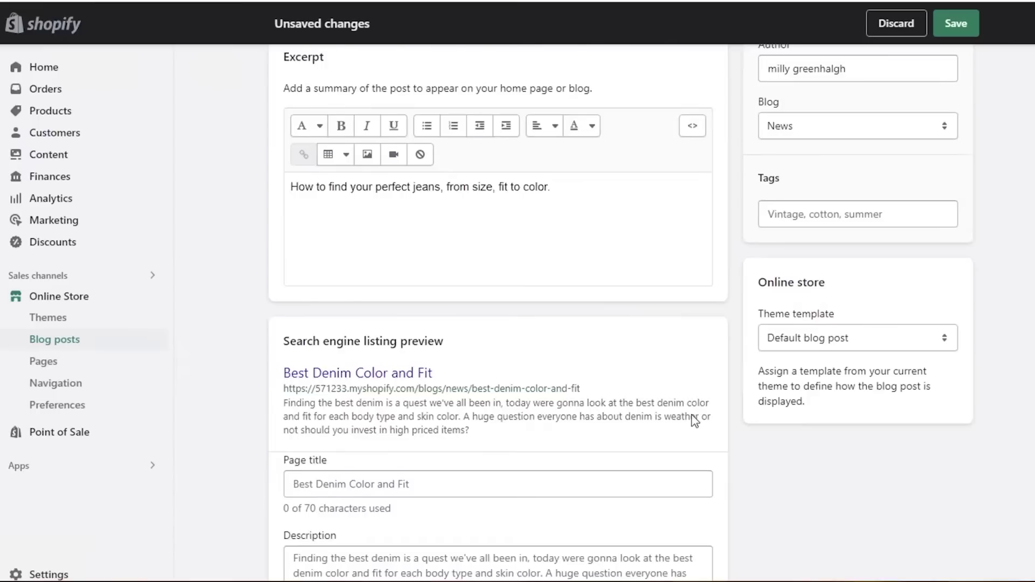
pyautogui.scroll(-1, 694, 421)
pyautogui.click(512, 401)
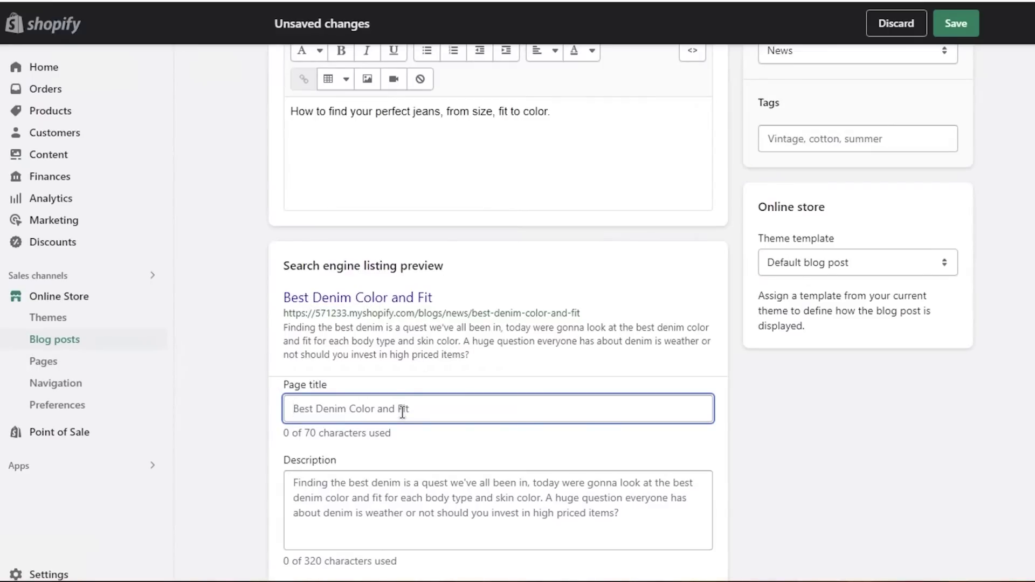
pyautogui.write('The best denim color and fit for me')
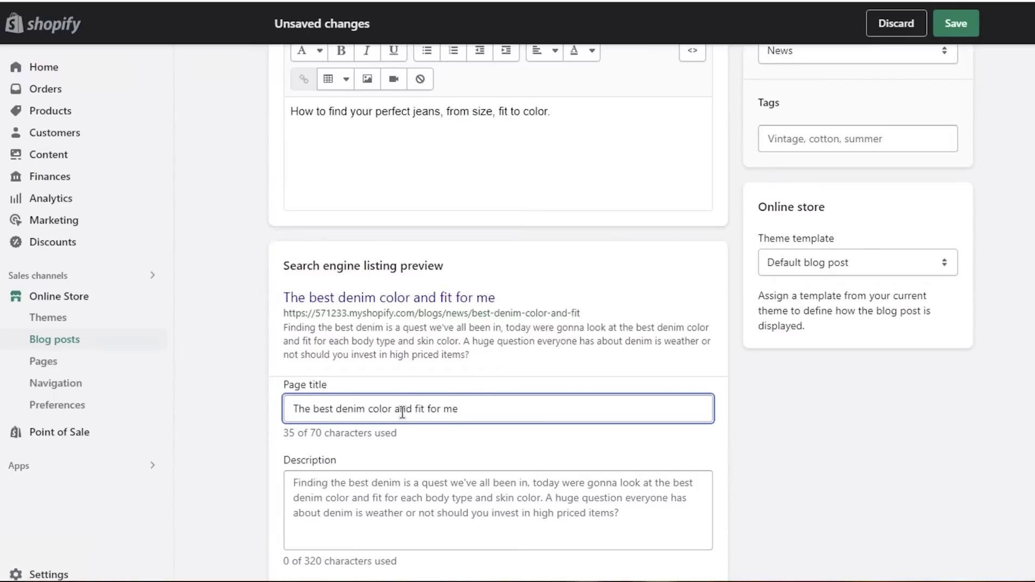
pyautogui.press('BackSpace')
pyautogui.press('BackSpace')
pyautogui.press('BackSpace')
pyautogui.write('you')
pyautogui.scroll(-1, 394, 414)
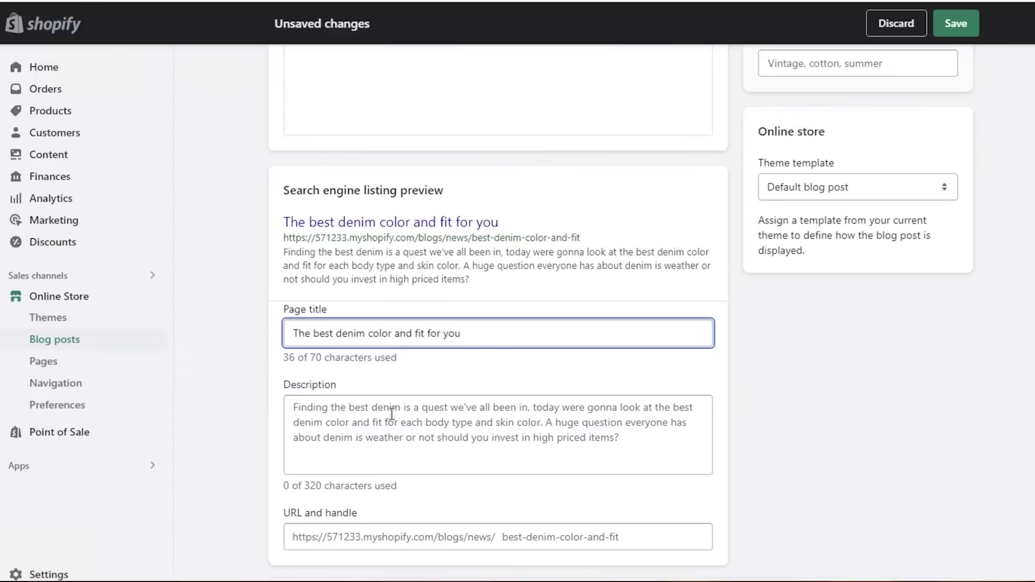
pyautogui.scroll(-1, 392, 413)
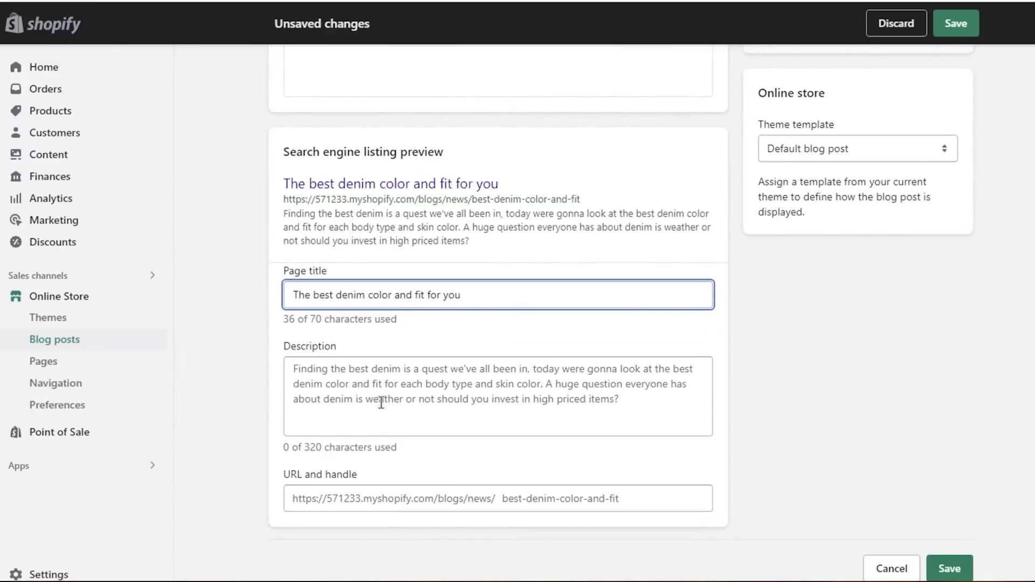
pyautogui.scroll(1, 381, 403)
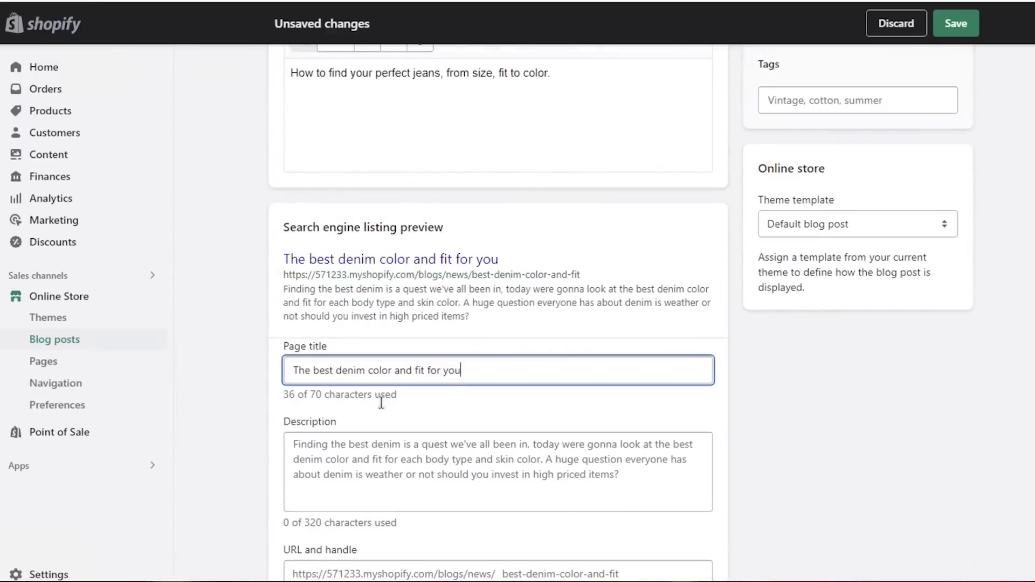
pyautogui.scroll(-1, 381, 402)
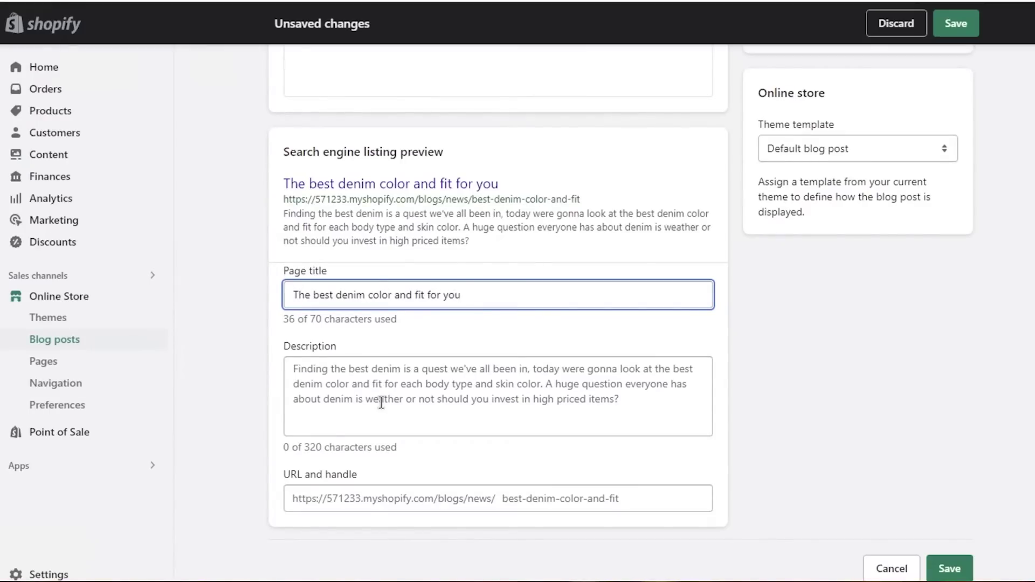
pyautogui.click(509, 498)
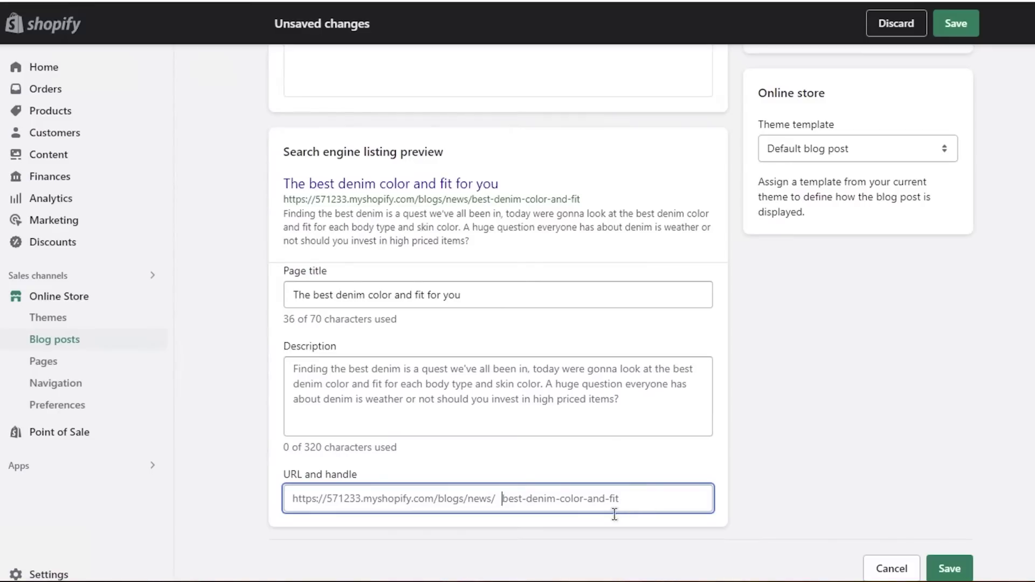
pyautogui.scroll(15, 613, 510)
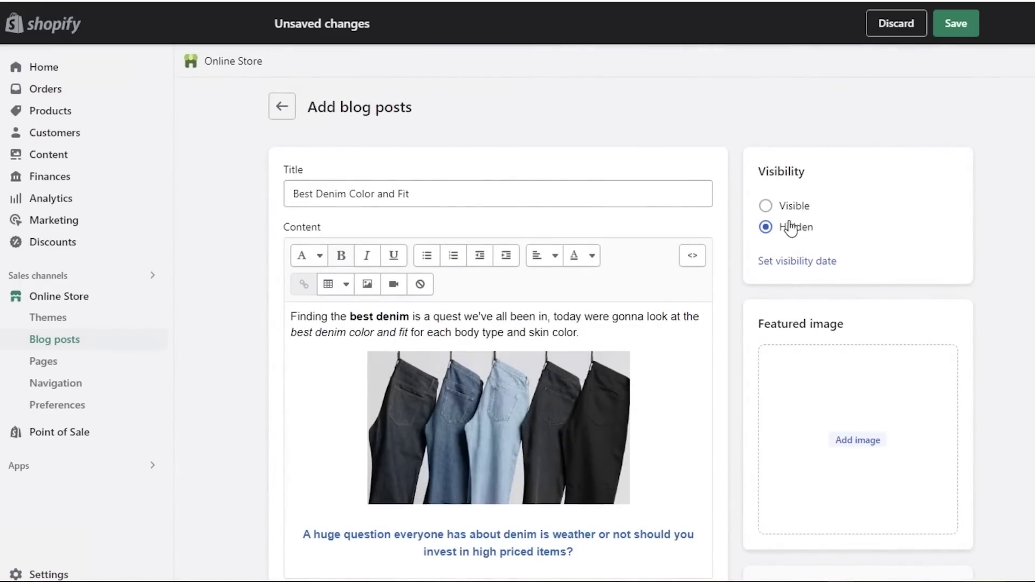
pyautogui.click(776, 212)
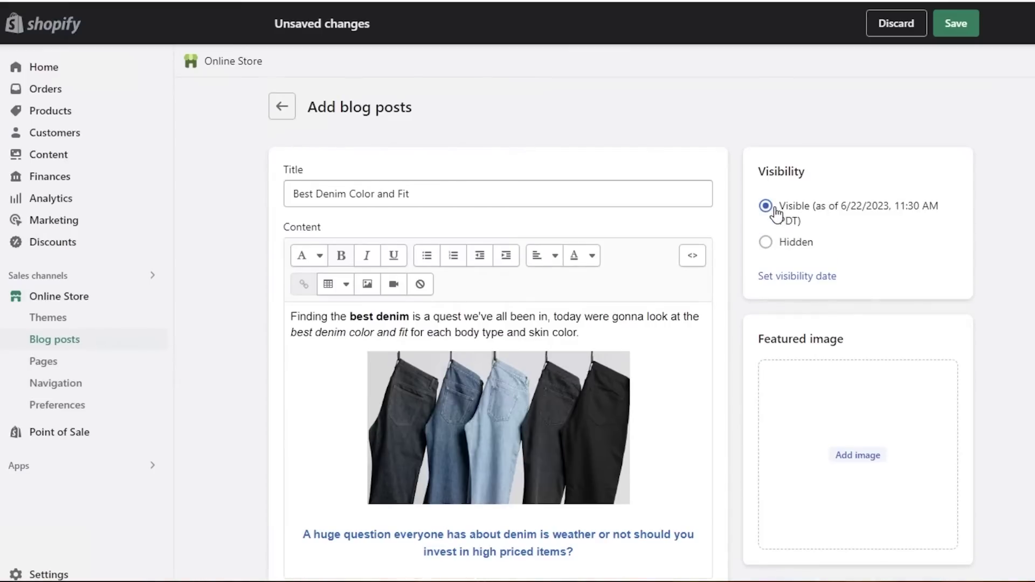
pyautogui.click(773, 277)
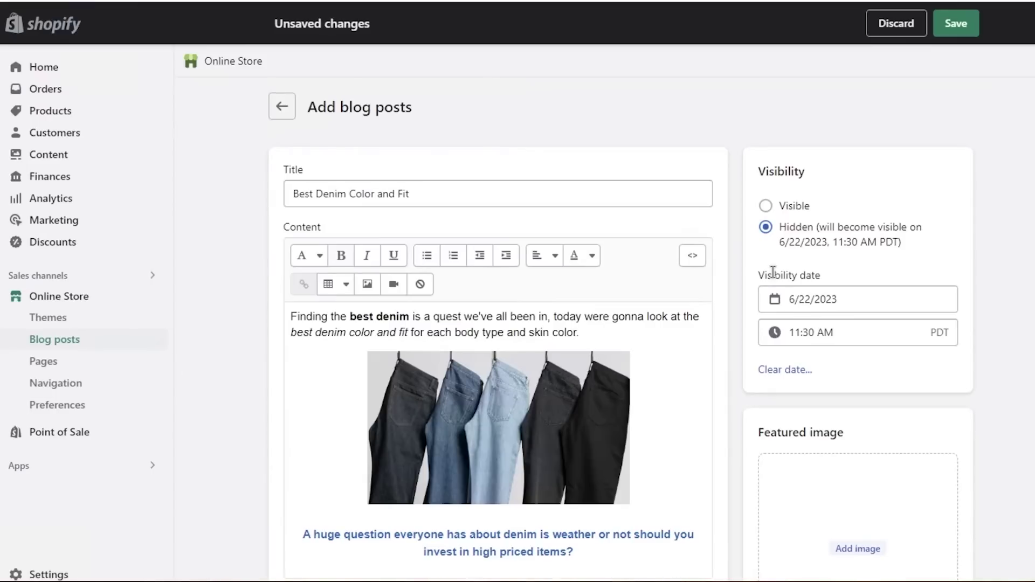
pyautogui.scroll(-8, 1000, 252)
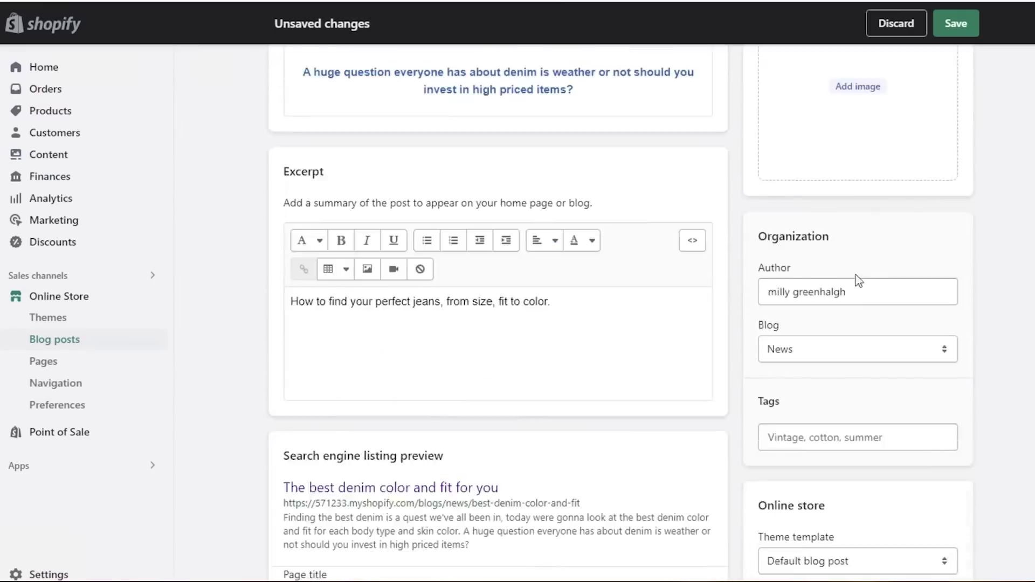
pyautogui.scroll(-3, 862, 215)
pyautogui.scroll(7, 869, 159)
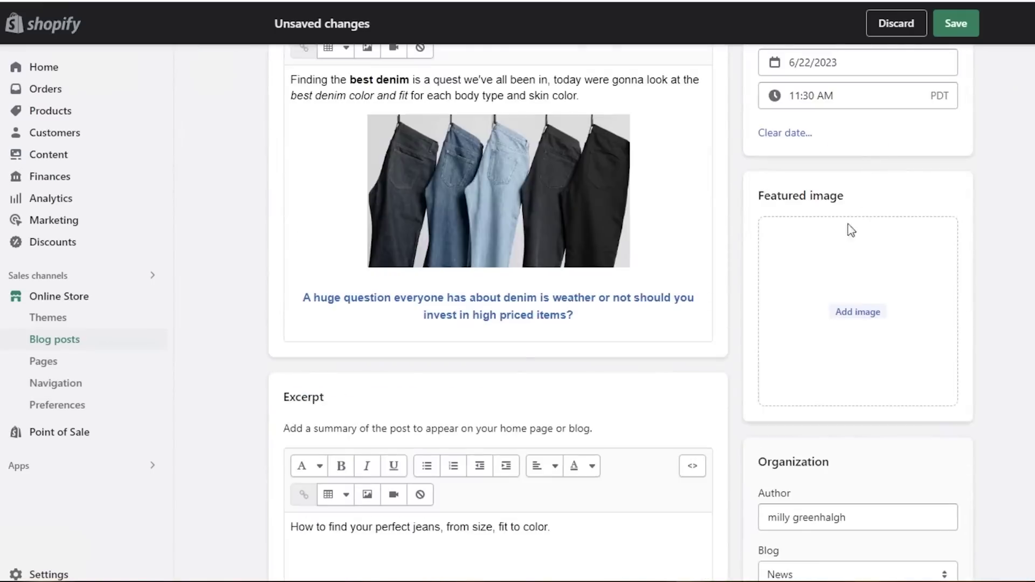
pyautogui.click(835, 311)
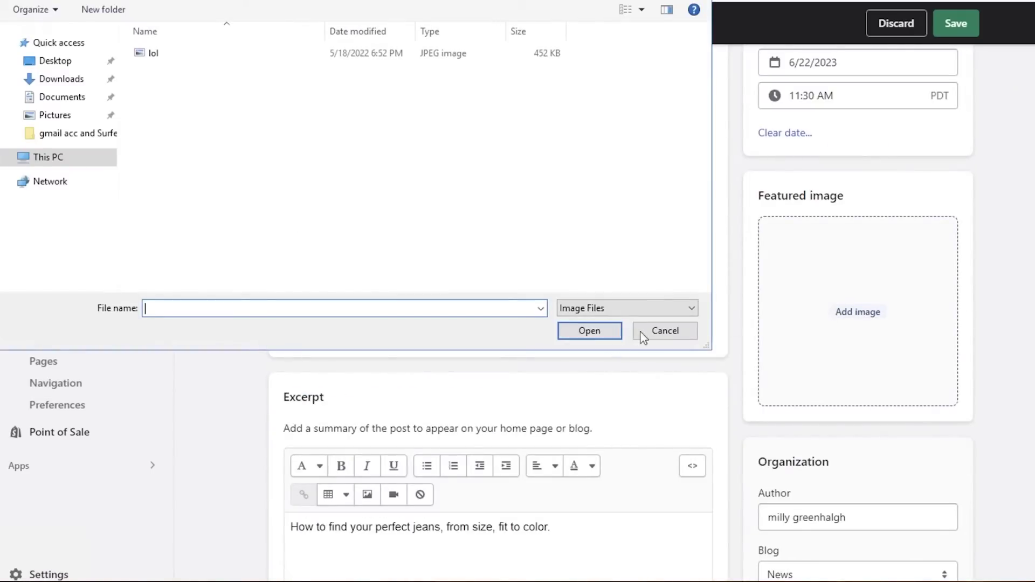
pyautogui.click(654, 330)
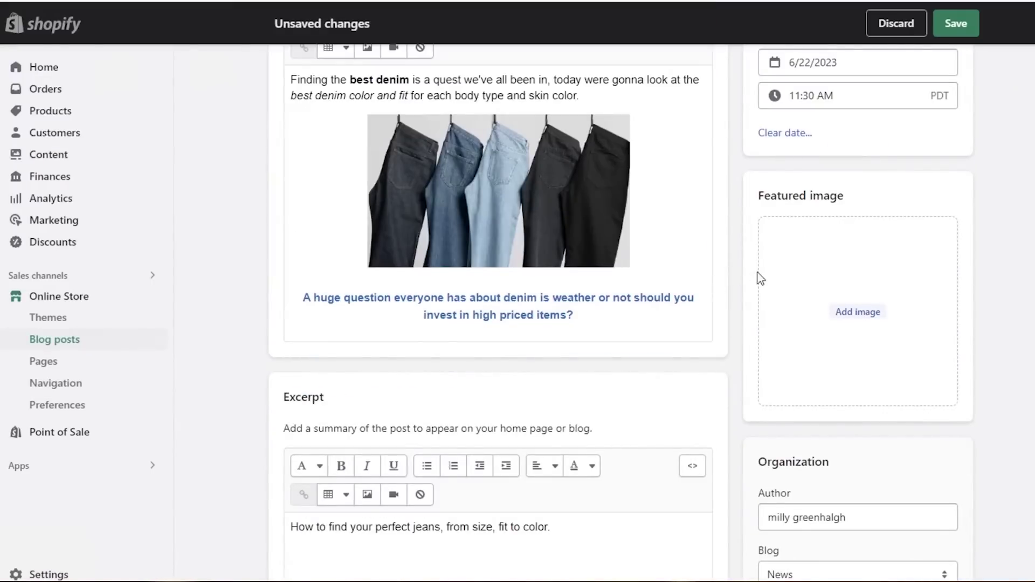
pyautogui.scroll(-3, 759, 276)
# - Assign the post to a newly created blog titled 'Fashion'
pyautogui.scroll(-2, 777, 394)
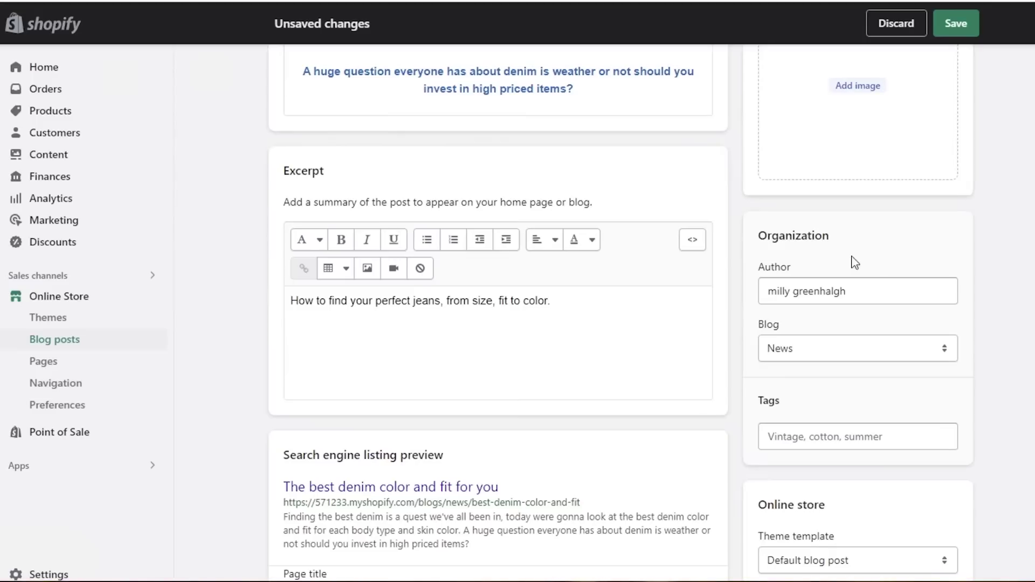
pyautogui.click(799, 341)
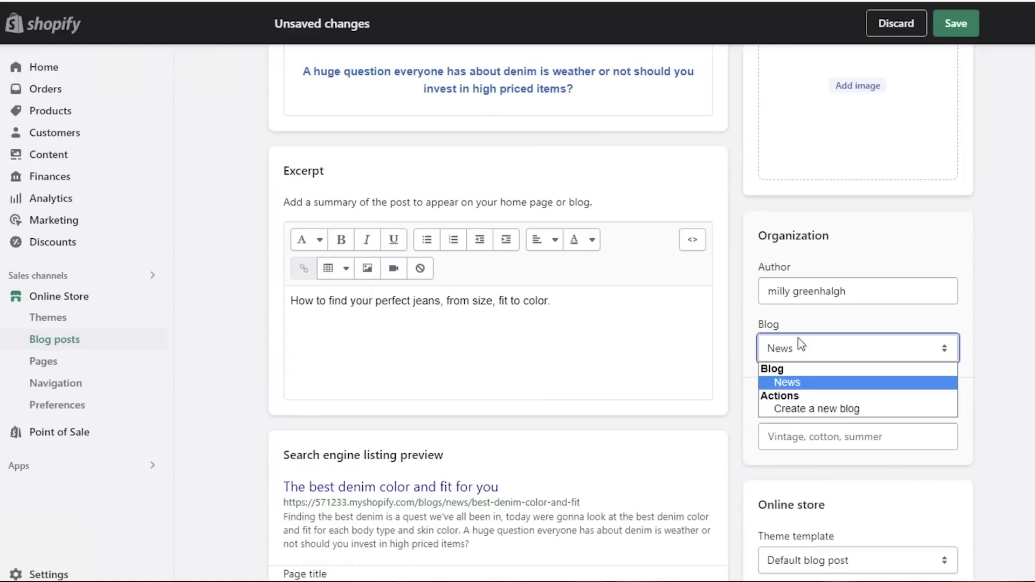
pyautogui.click(789, 408)
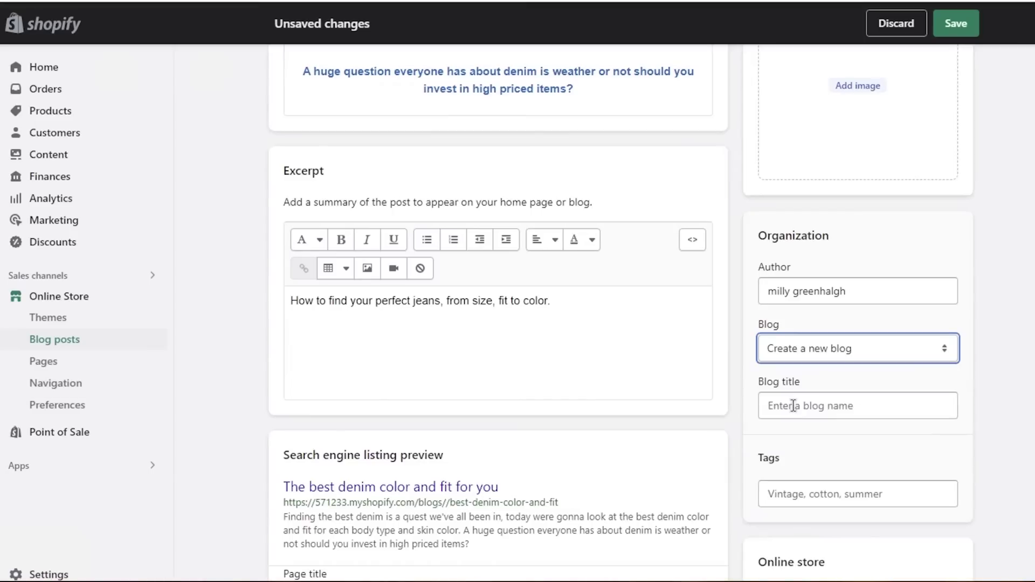
pyautogui.click(793, 406)
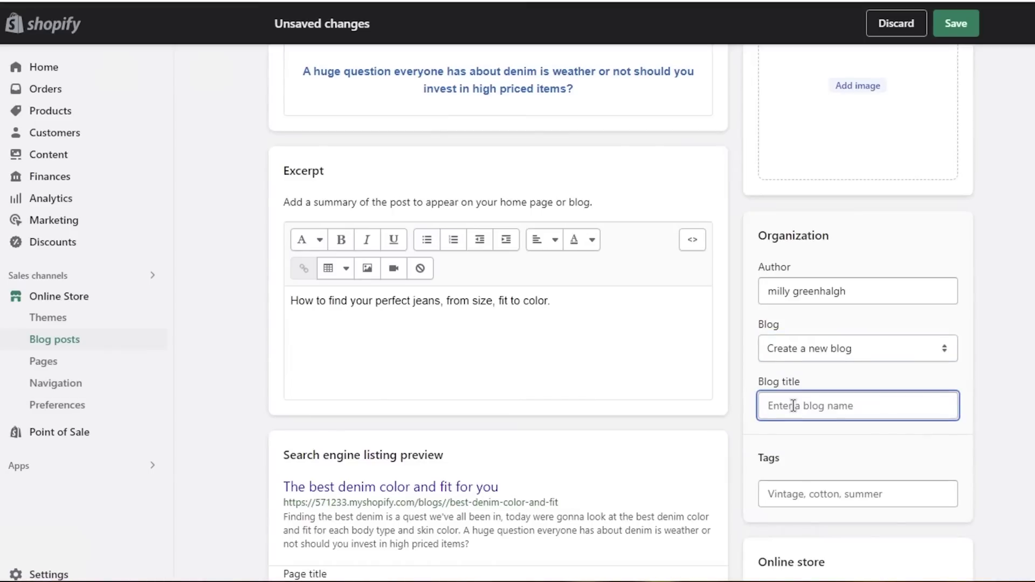
pyautogui.write('Fashion')
# - Tag the post styling, denim and jeans, save it, and view it on the storefront
pyautogui.click(850, 487)
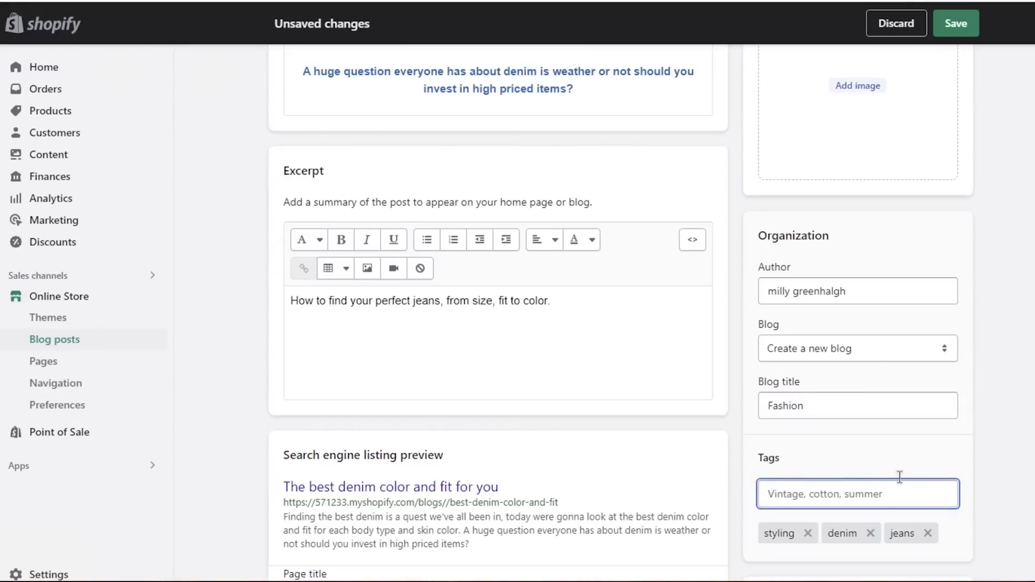
pyautogui.scroll(-4, 899, 478)
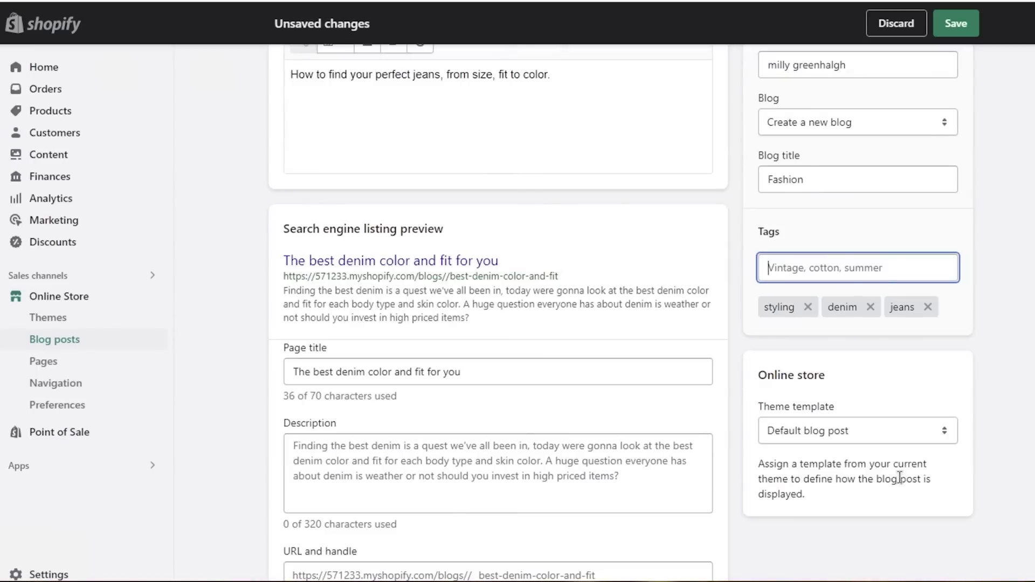
pyautogui.scroll(-2, 899, 478)
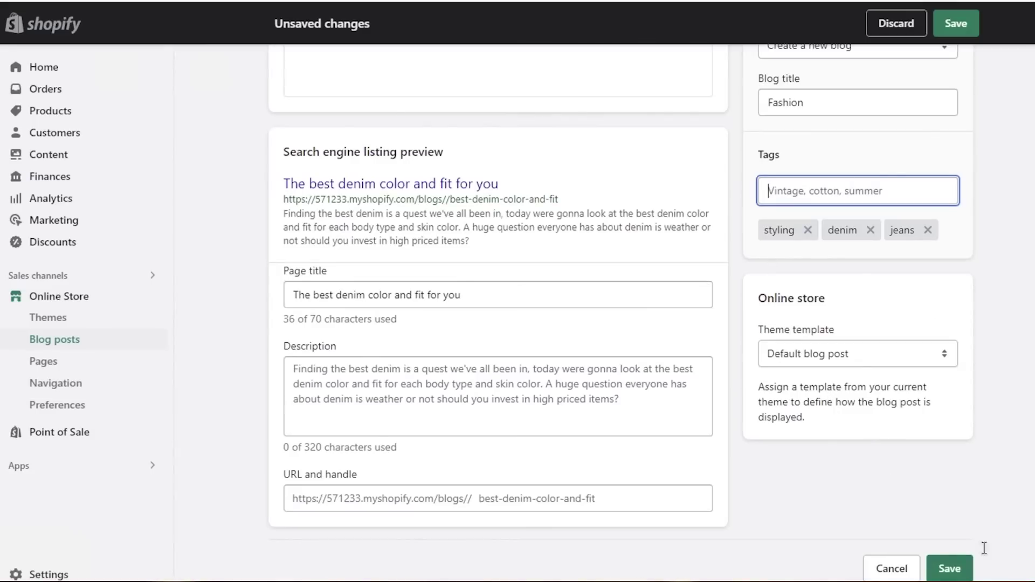
pyautogui.click(948, 570)
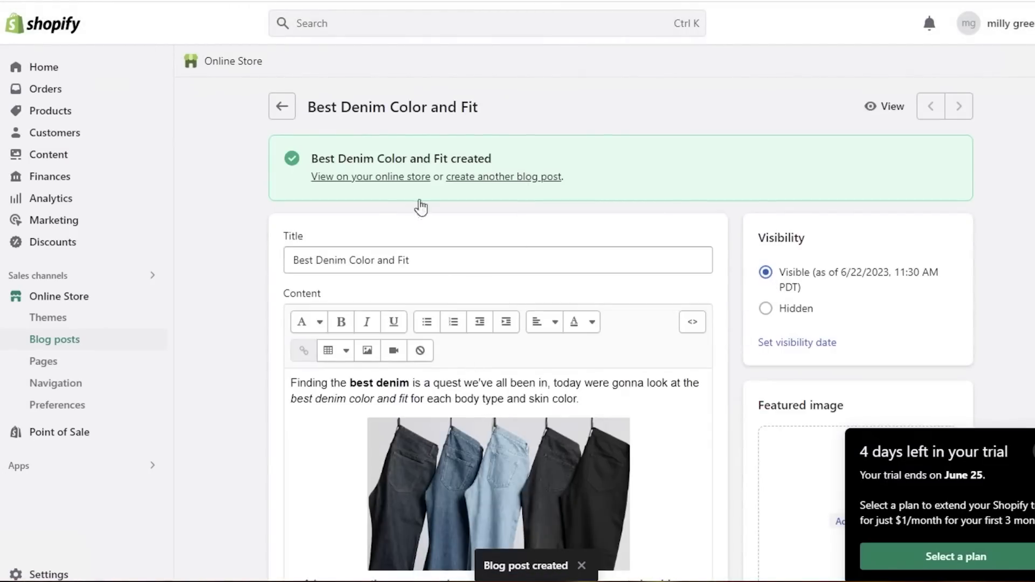
pyautogui.click(384, 179)
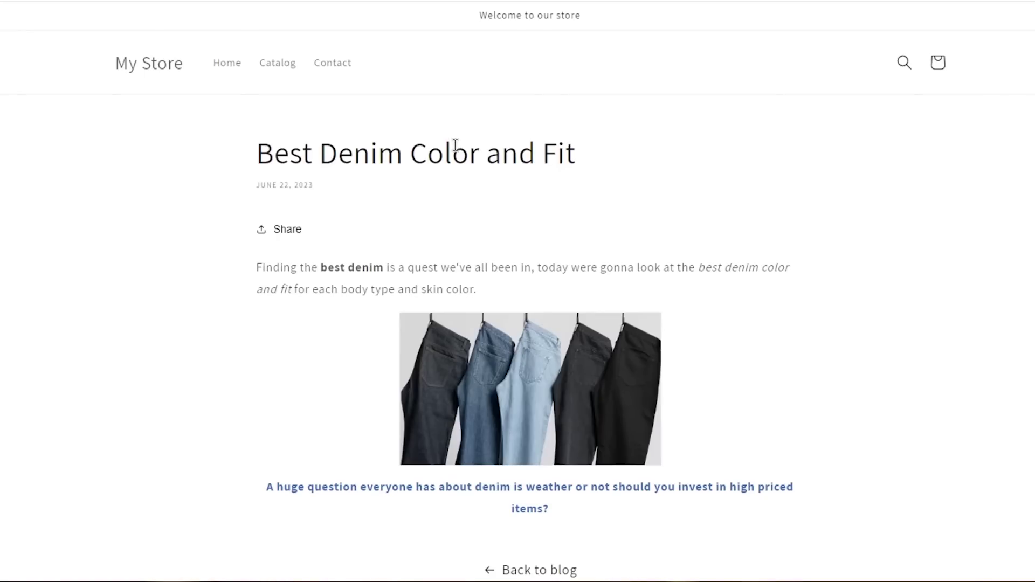
# - Scroll through the live denim post to the footer, then close the storefront tab
pyautogui.scroll(-2, 456, 145)
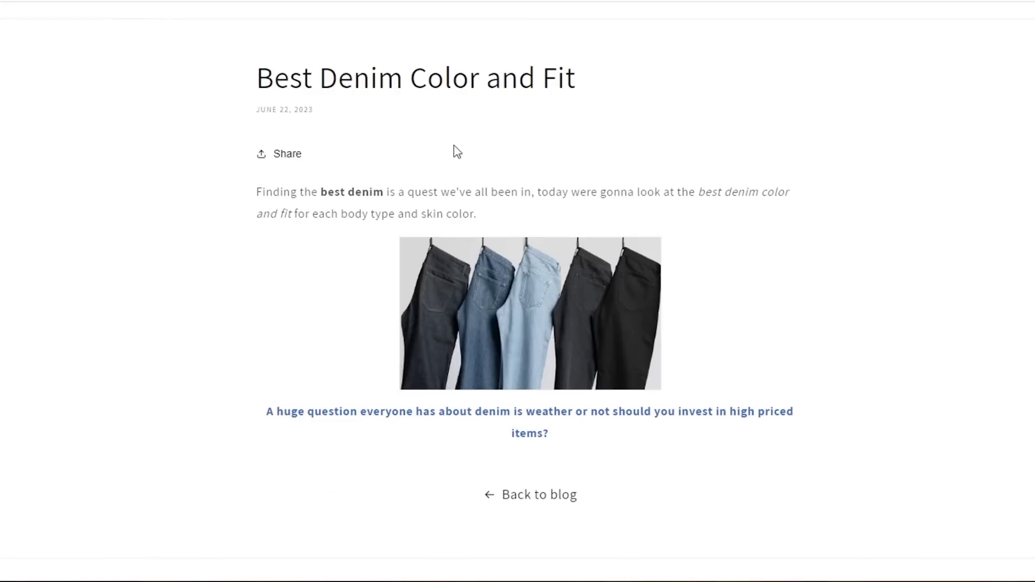
pyautogui.scroll(-4, 457, 155)
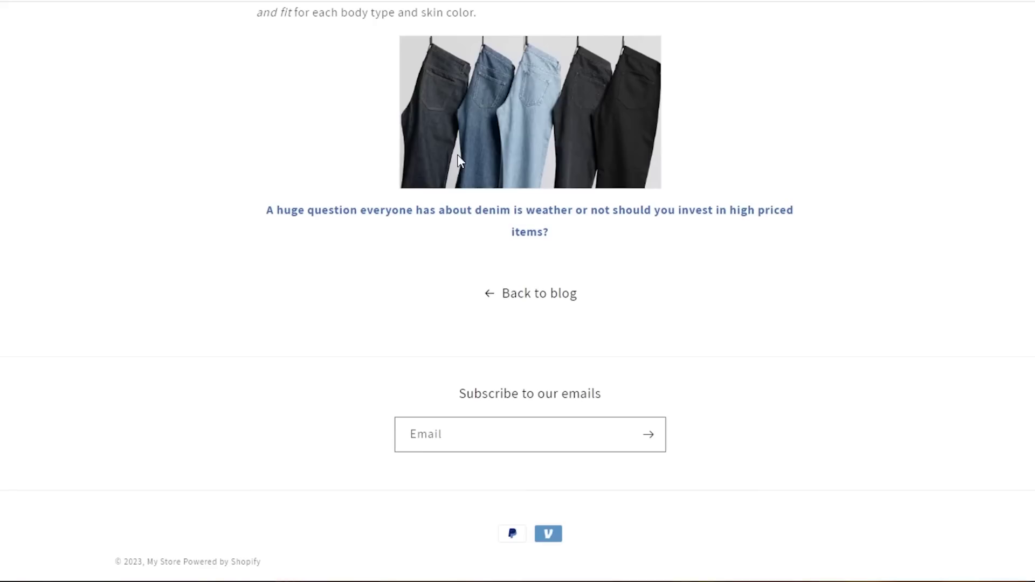
pyautogui.scroll(5, 457, 155)
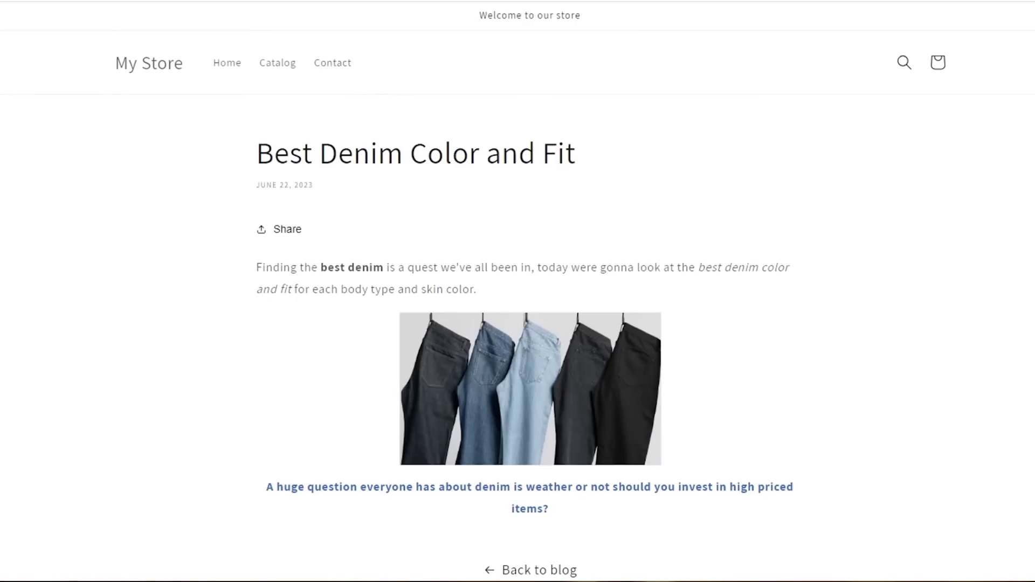
pyautogui.hotkey('ctrl', 'w')
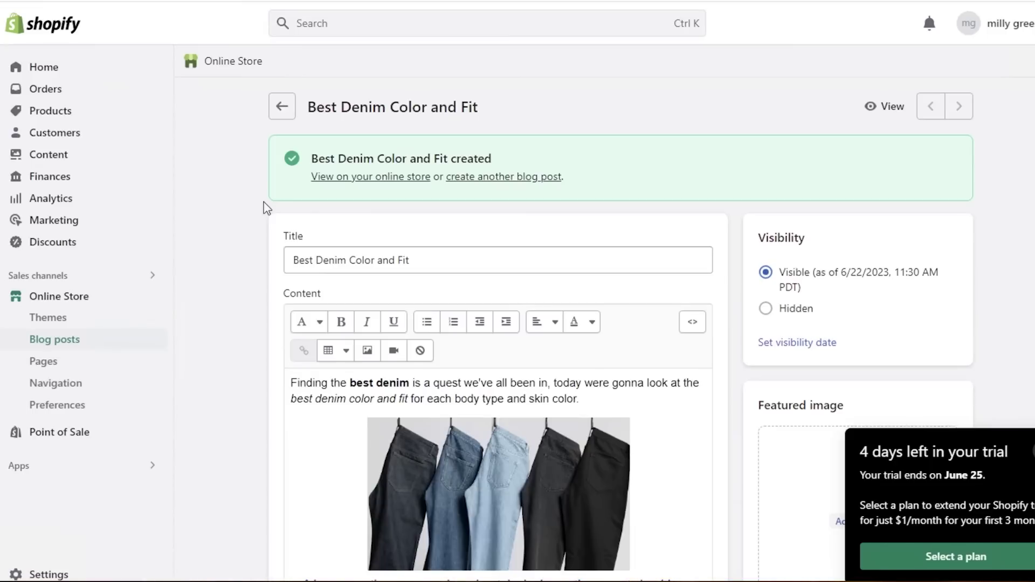
# - Collapse the trial reminder and dismiss the Insert video dialog without adding a video
pyautogui.click(1031, 453)
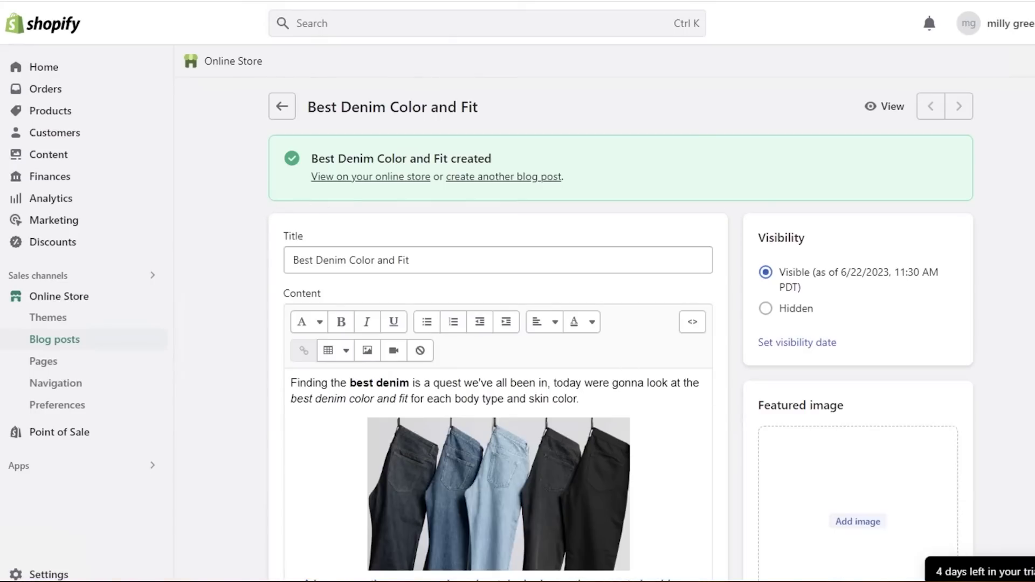
pyautogui.click(391, 352)
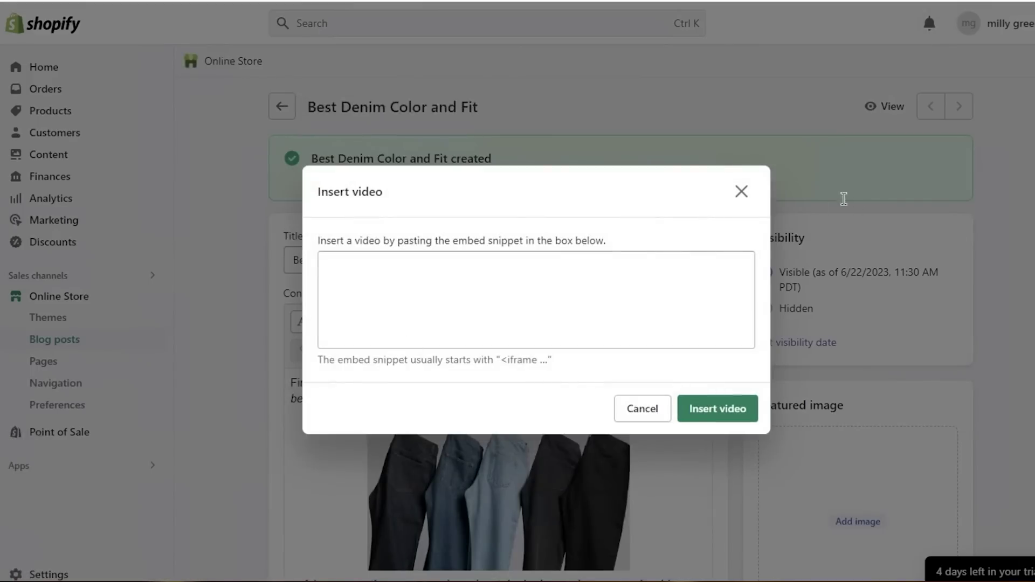
pyautogui.click(742, 191)
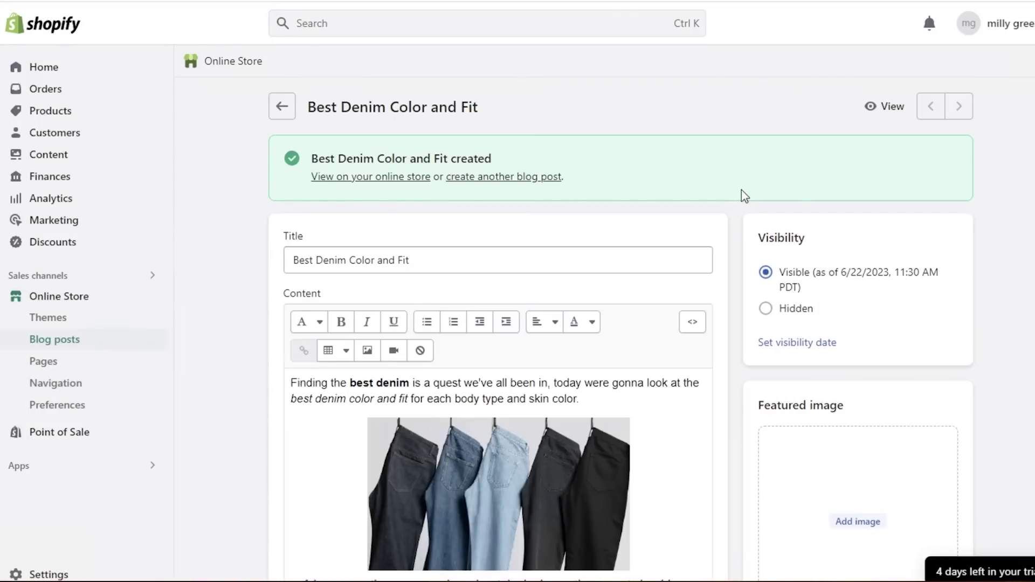
# - Select and deselect the jeans image, then go to the admin Home page
pyautogui.scroll(-4, 647, 218)
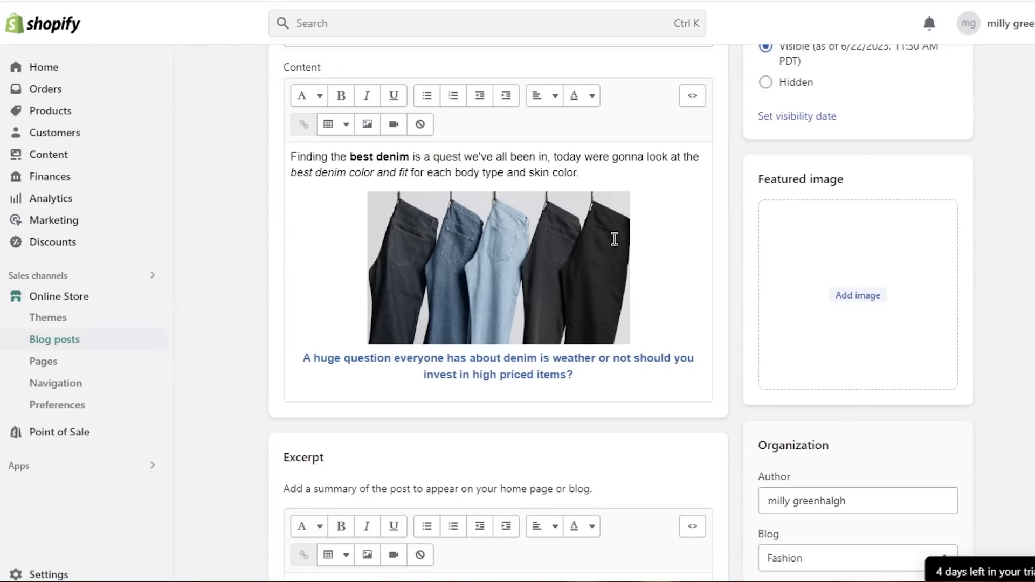
pyautogui.click(596, 251)
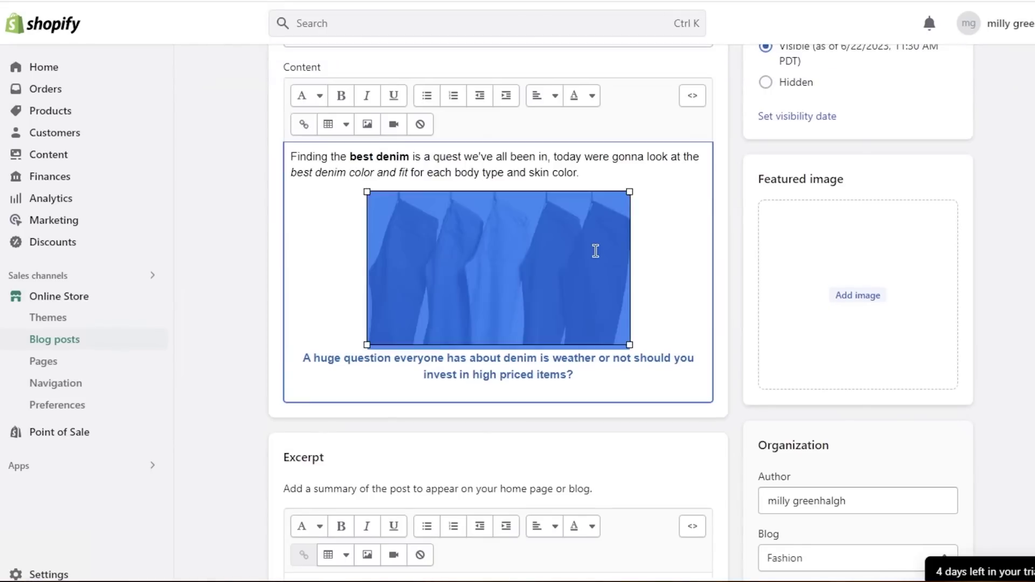
pyautogui.click(650, 229)
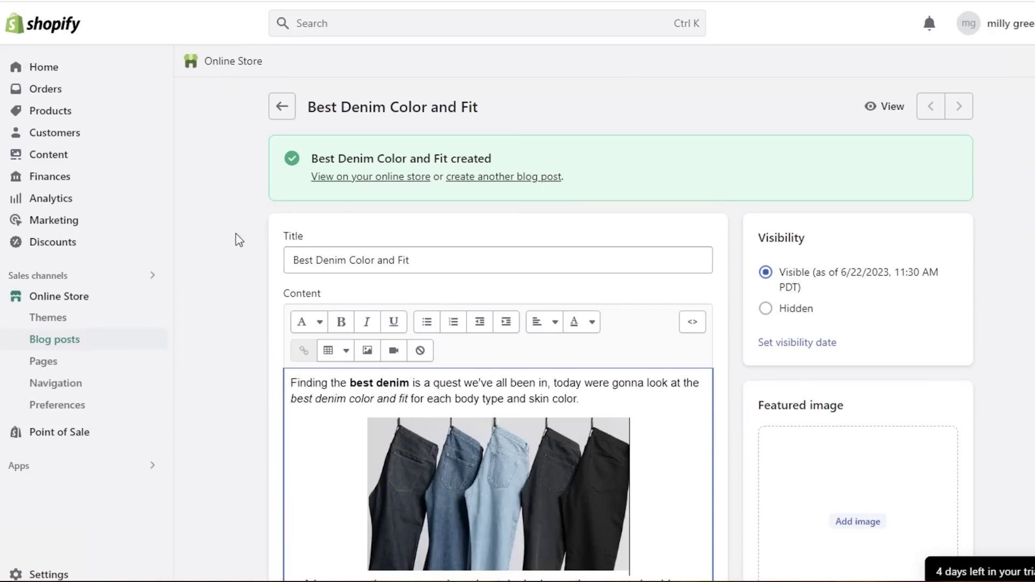
pyautogui.scroll(-4, 235, 248)
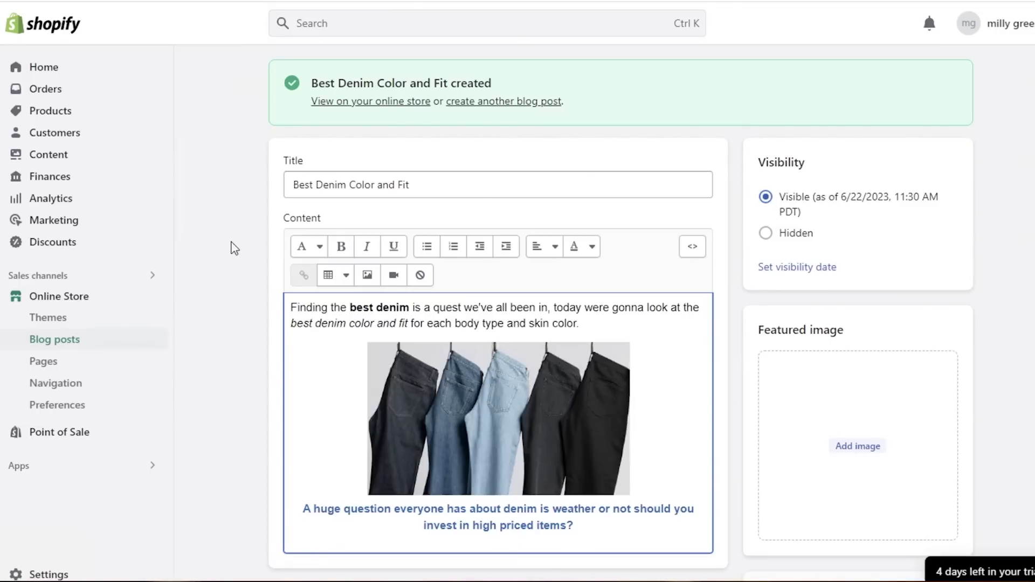
pyautogui.click(97, 76)
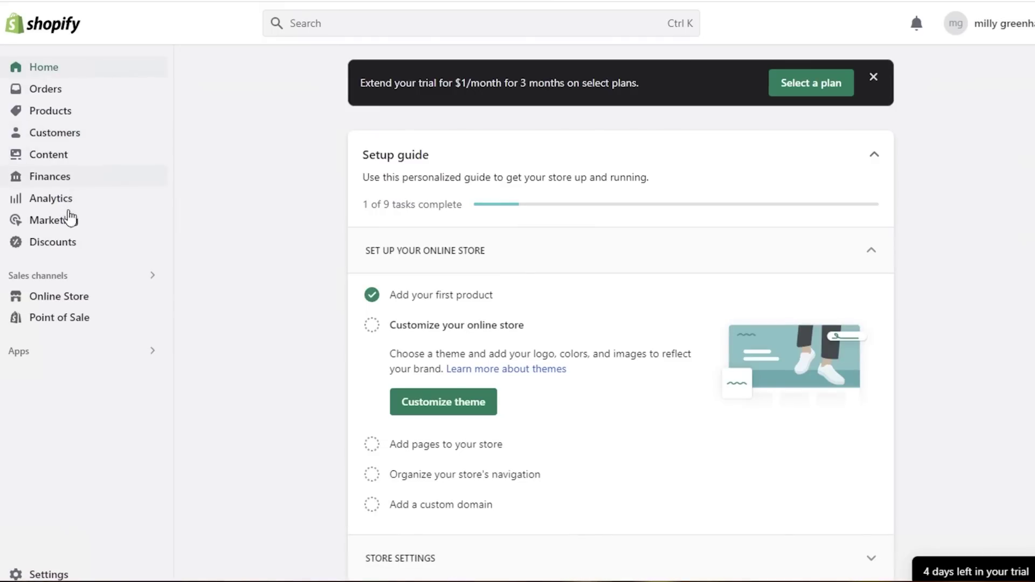
# - Preview the online store from Online Store, then return to the Themes page showing Dawn
pyautogui.click(43, 296)
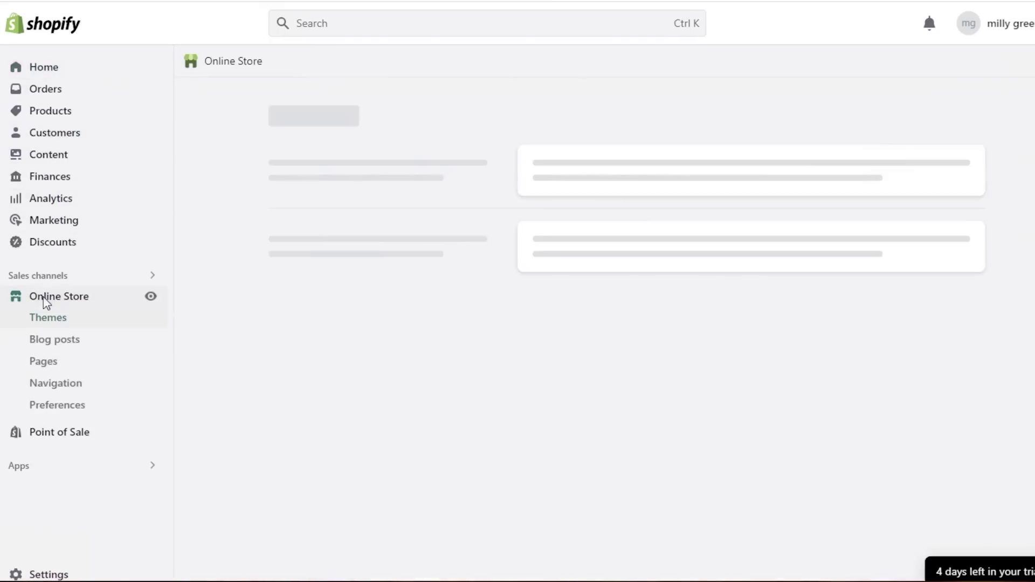
pyautogui.click(151, 297)
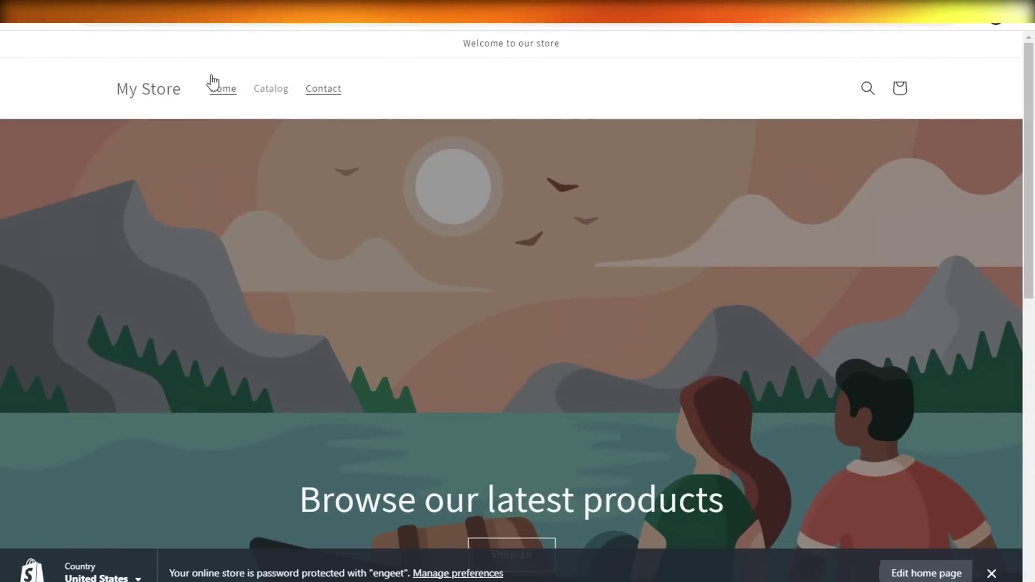
pyautogui.hotkey('ctrl', 'w')
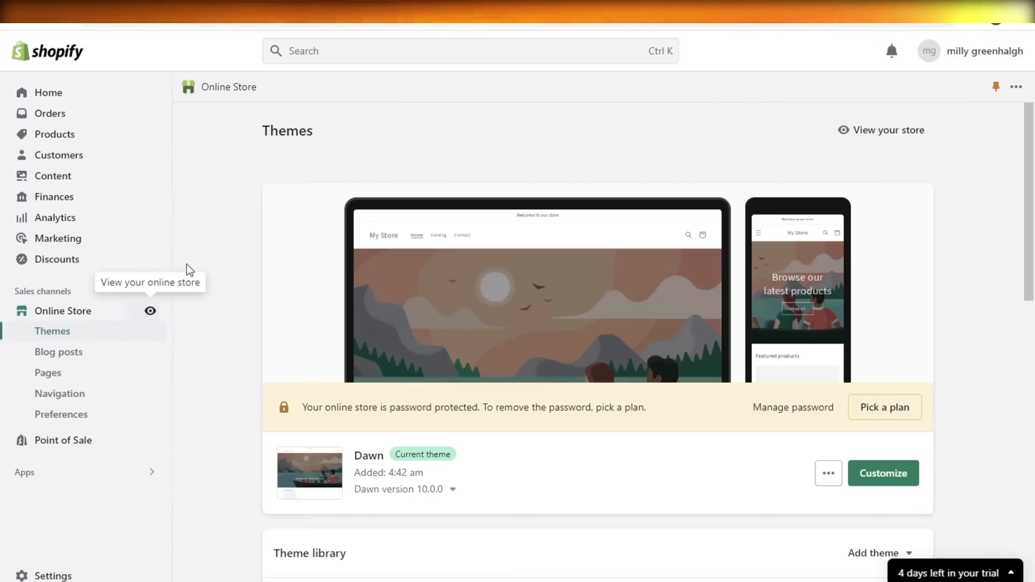